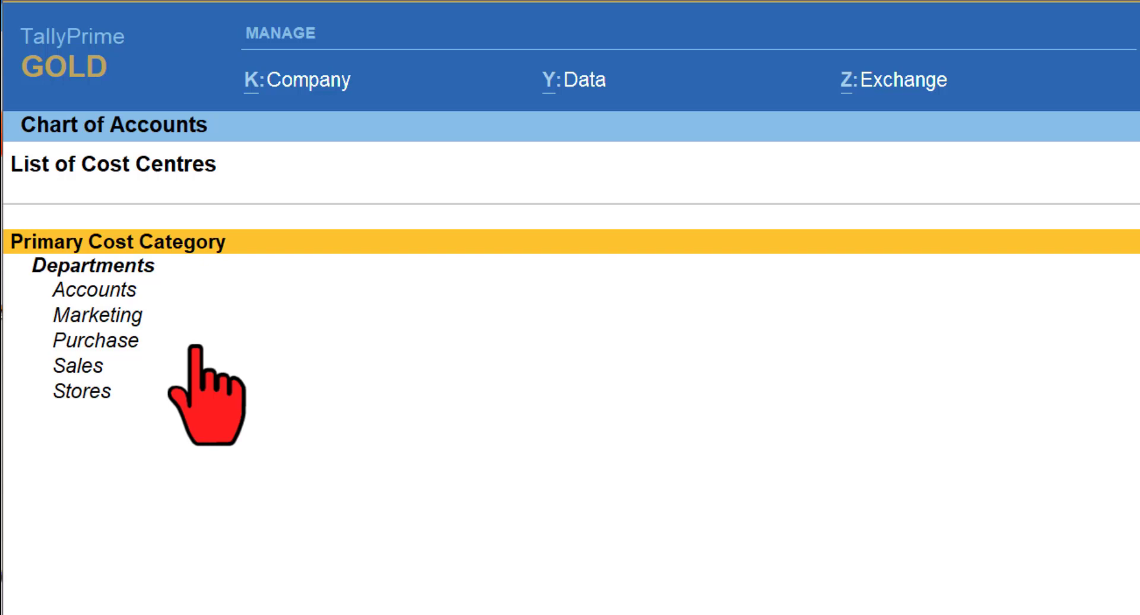
Leave the cost centre list and start creating a Cost Centre Class from the expanded list of masters.
key(Escape)
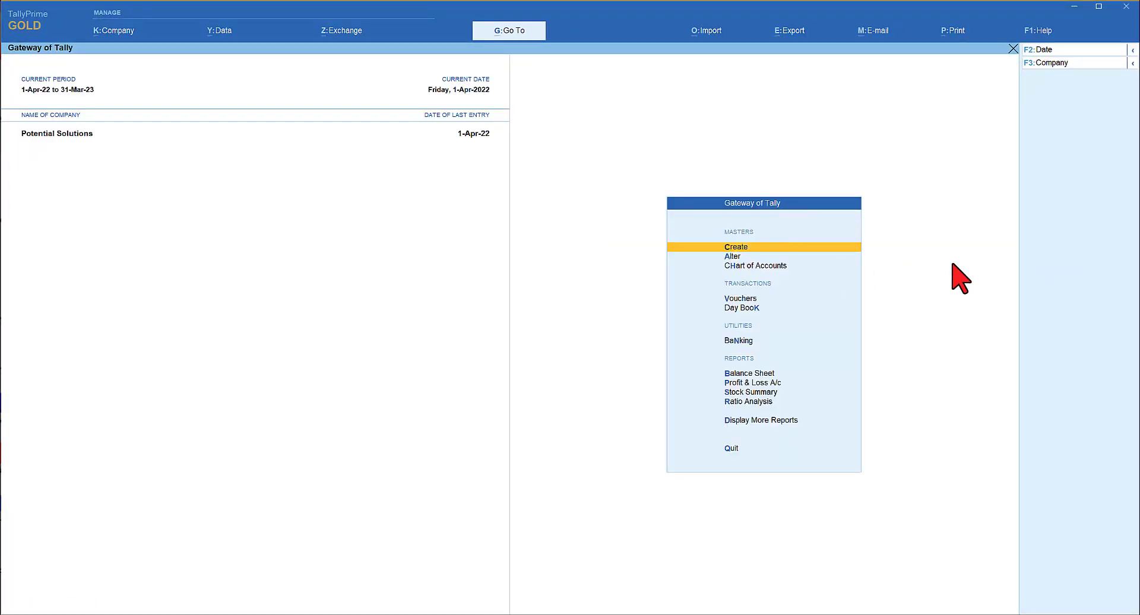
key(Return)
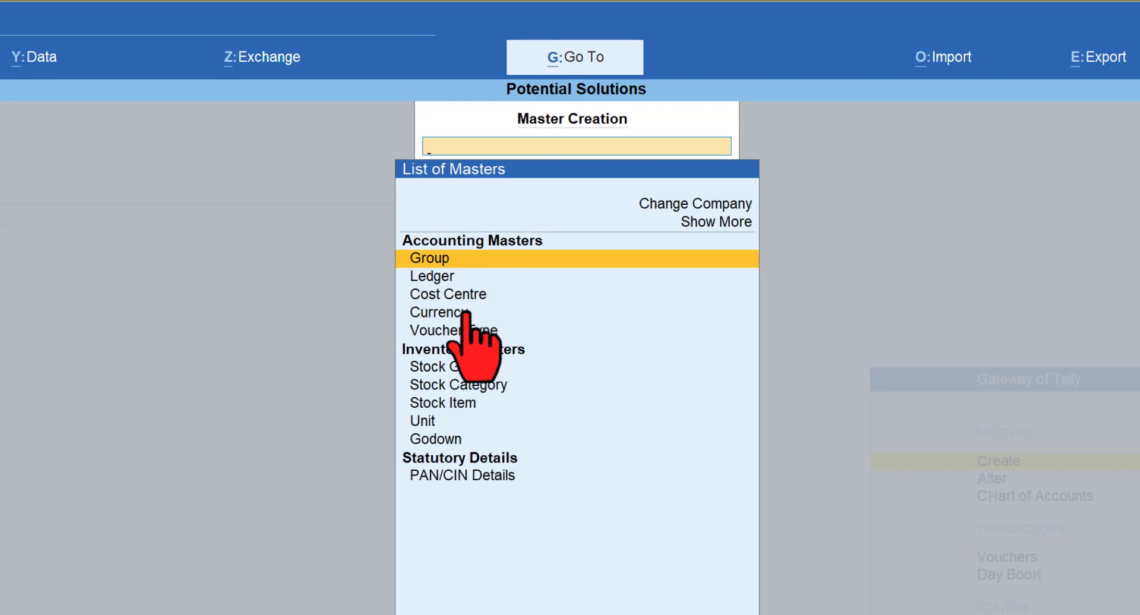
click(724, 222)
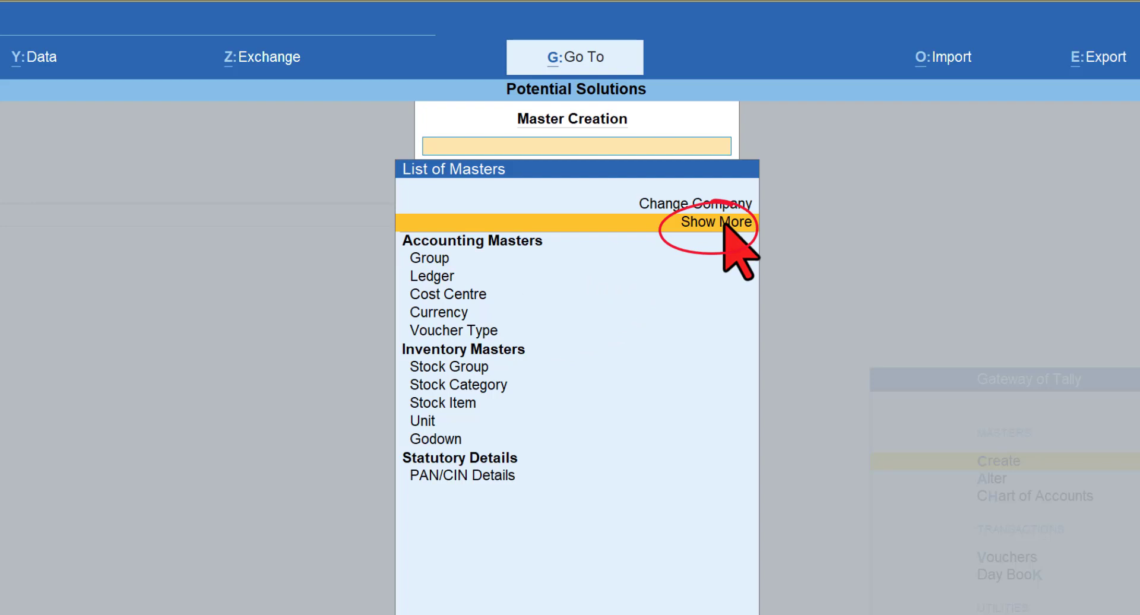
click(724, 224)
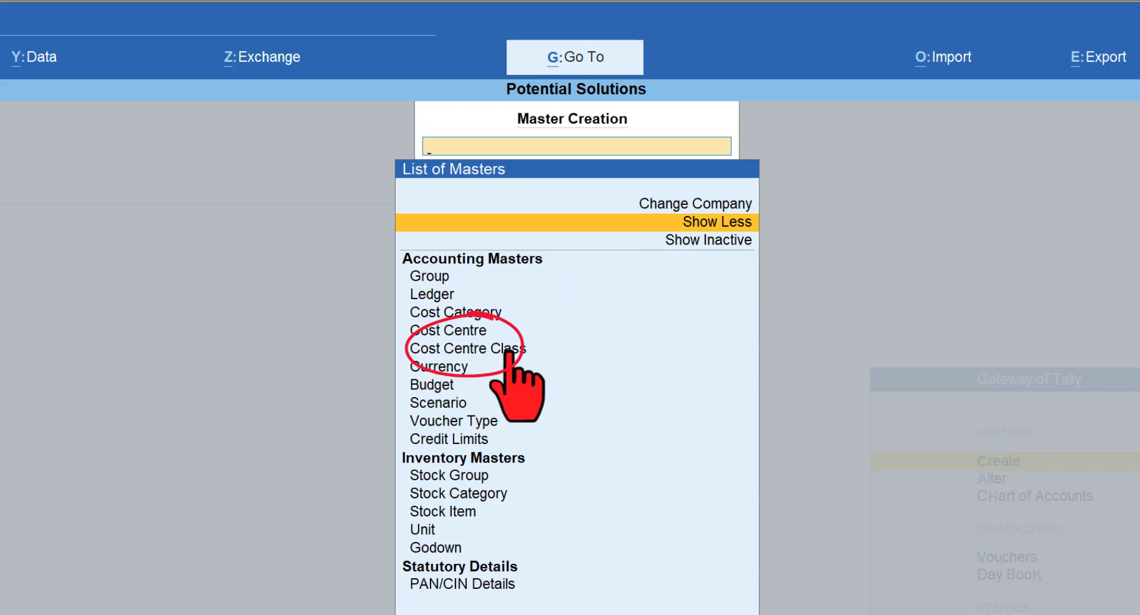
key(Down)
key(Down)
key(Down)
key(Down)
key(Down)
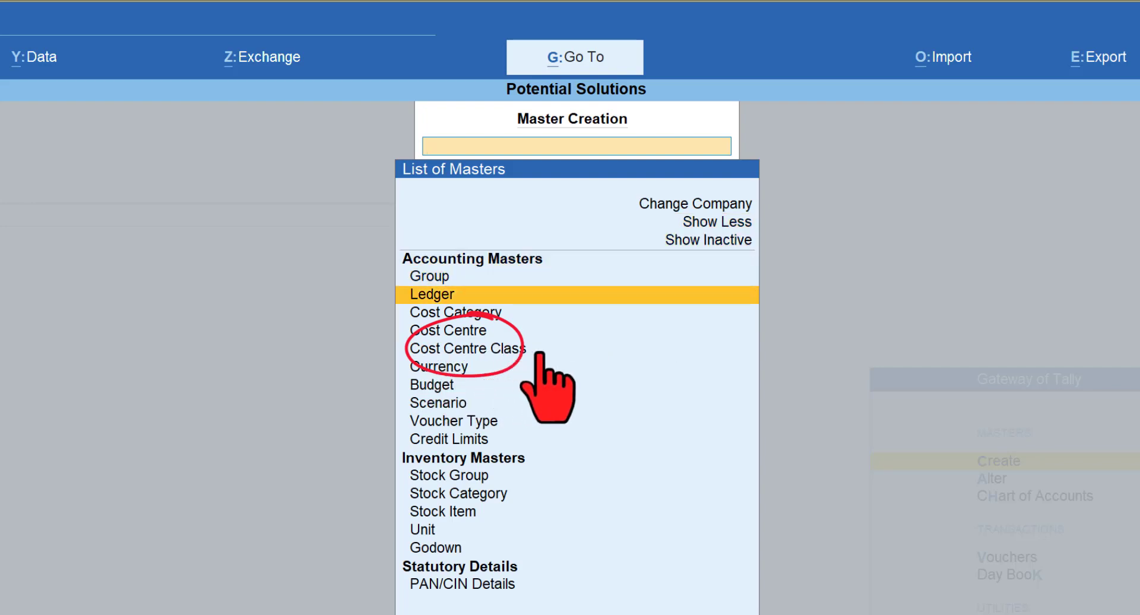
key(Down)
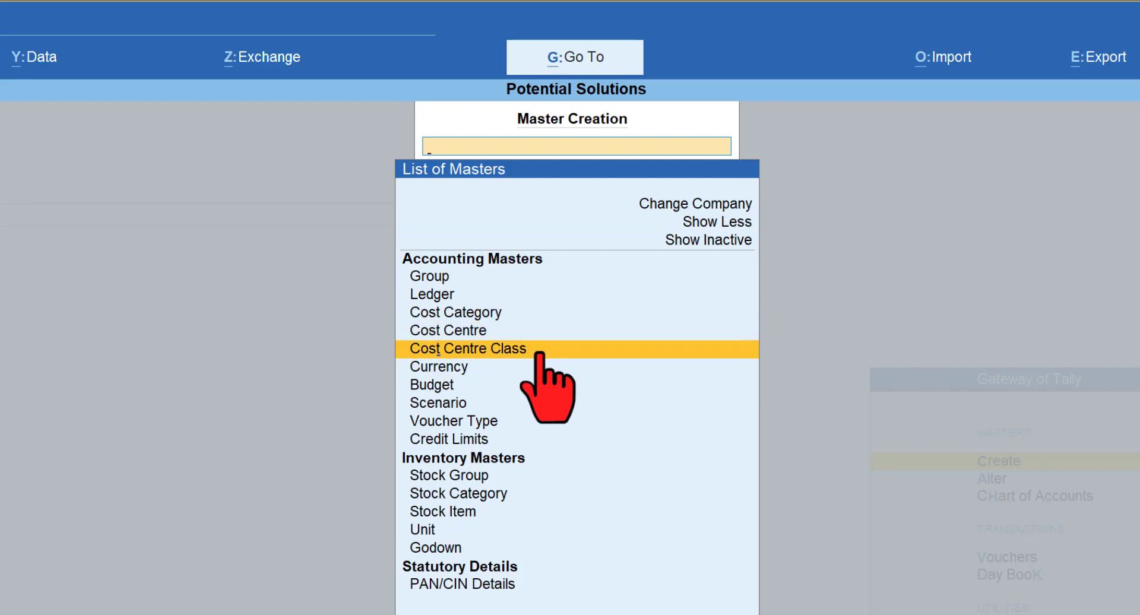
key(Return)
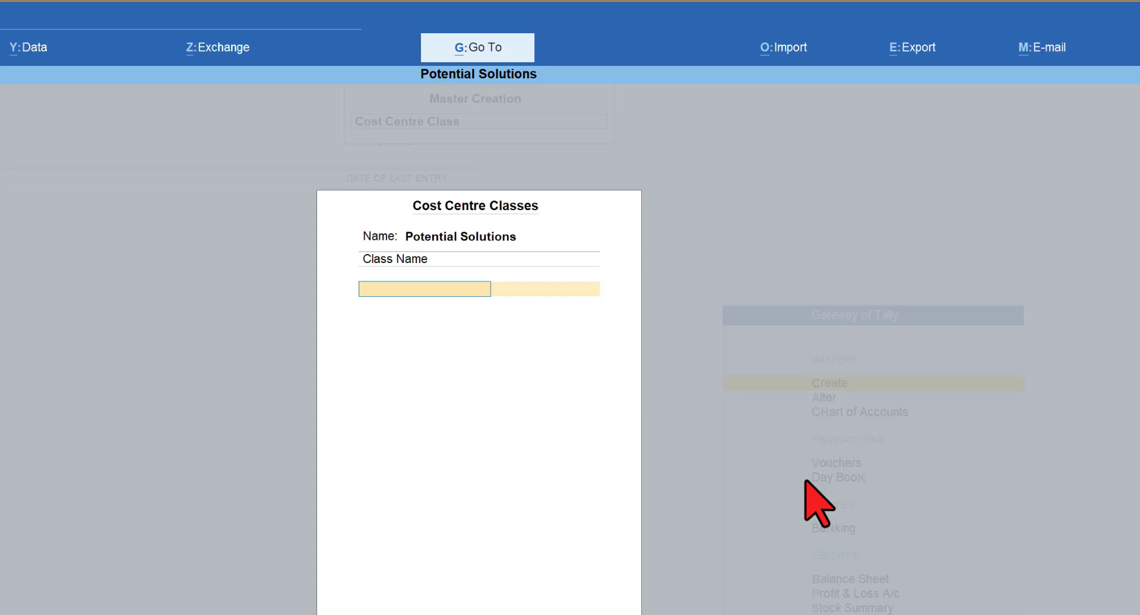
Create the class Common Allocation with 20% each for Accounts, Marketing, Purchase, Sales and Stores, and save it.
text(Common Allocation)
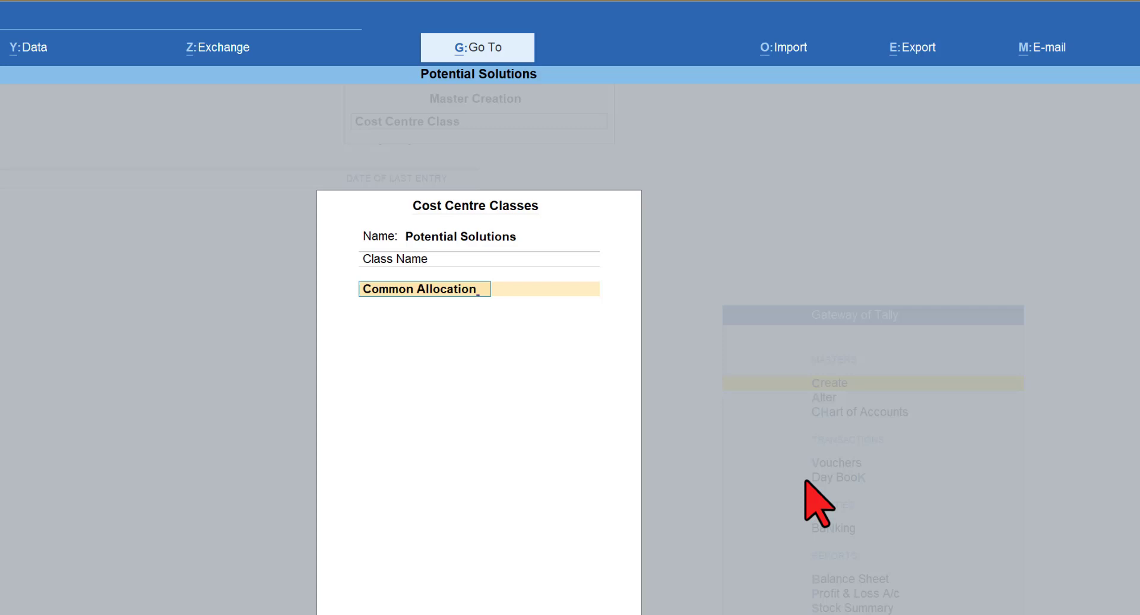
key(Return)
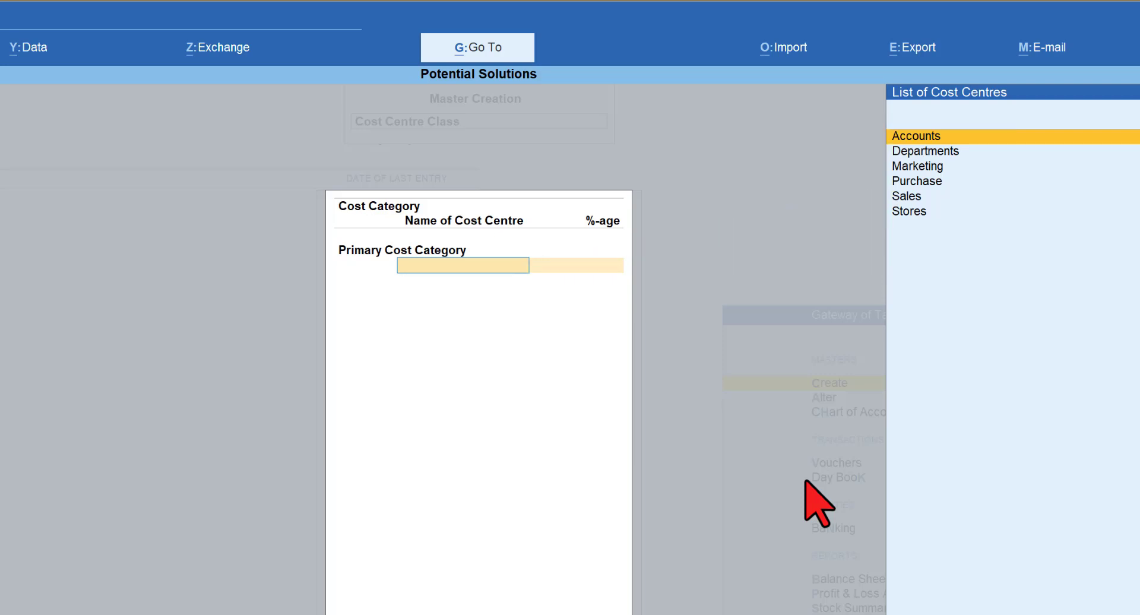
key(Return)
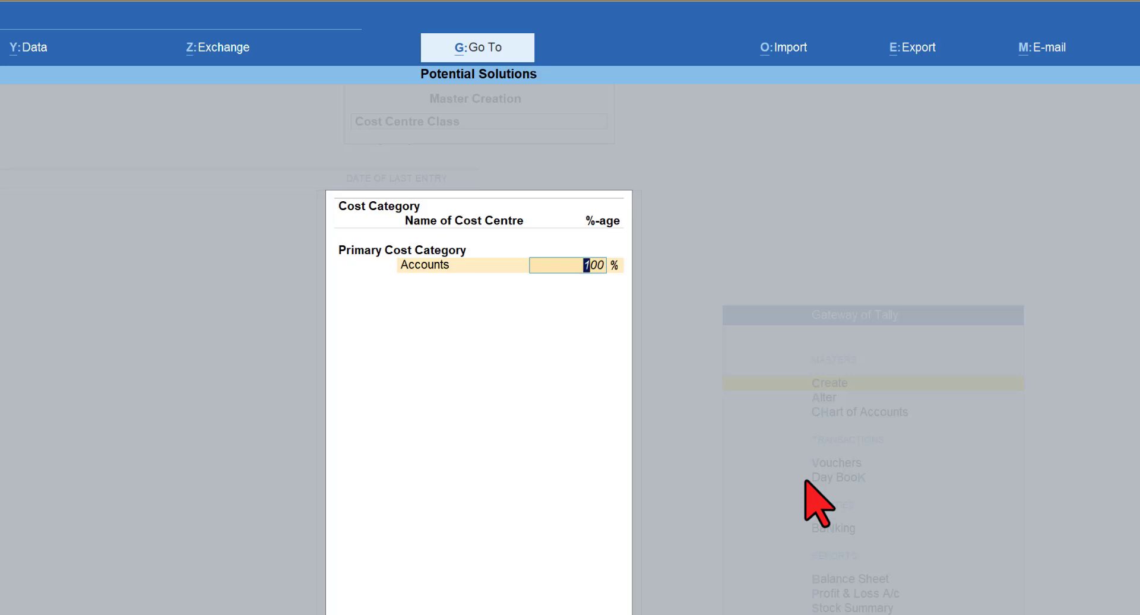
text(20)
key(Return)
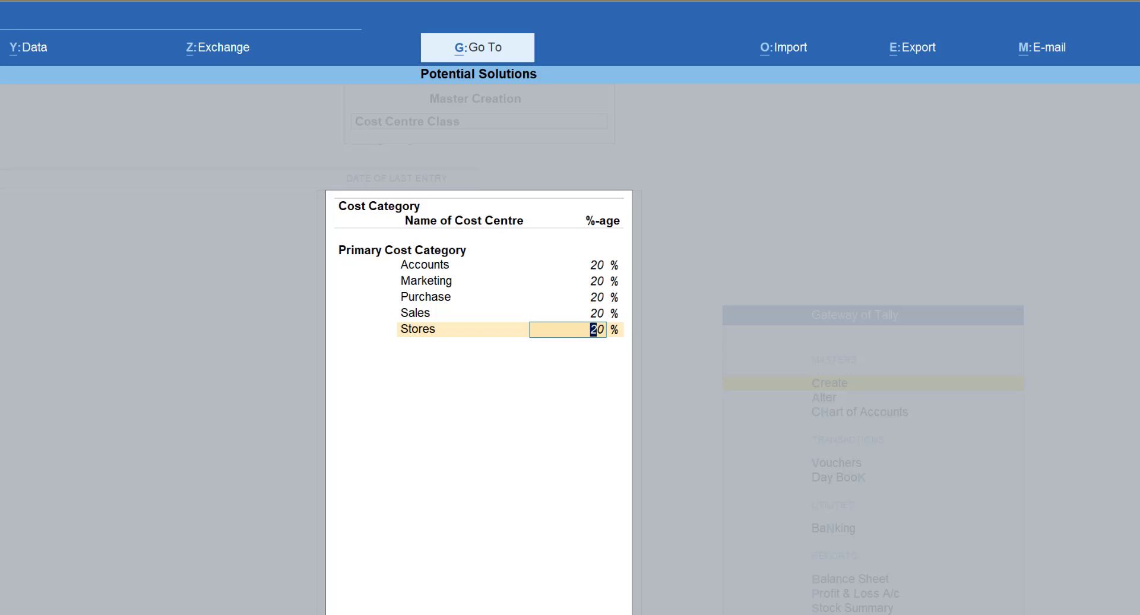
key(Return)
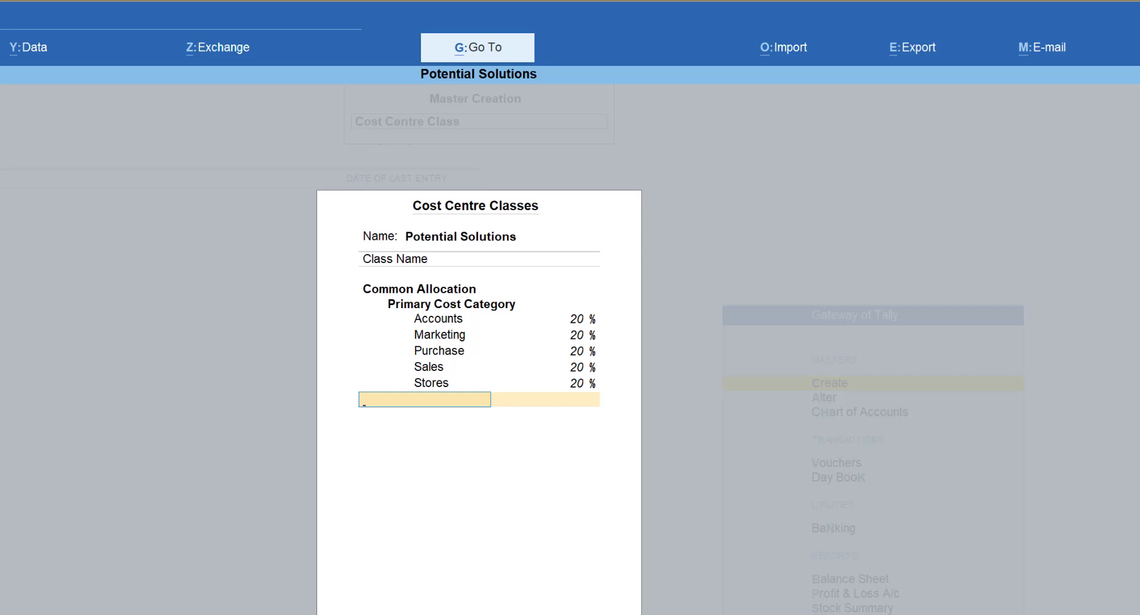
key(ctrl+a)
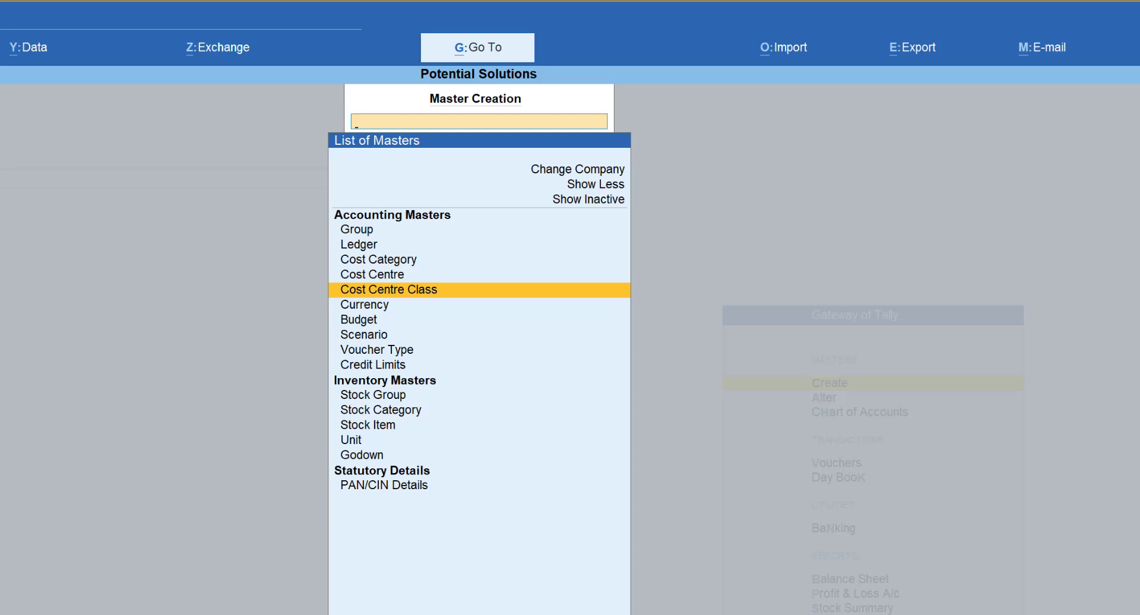
Start a payment voucher dated 1-Apr-22 and debit Employees Annual Meet with 150000.
key(F5)
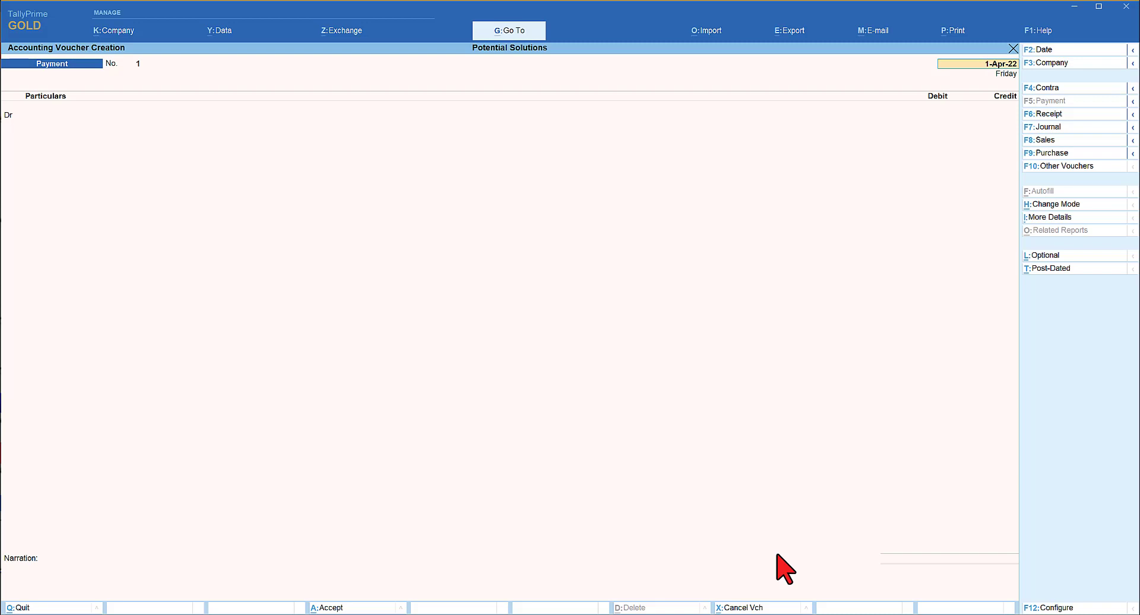
key(Return)
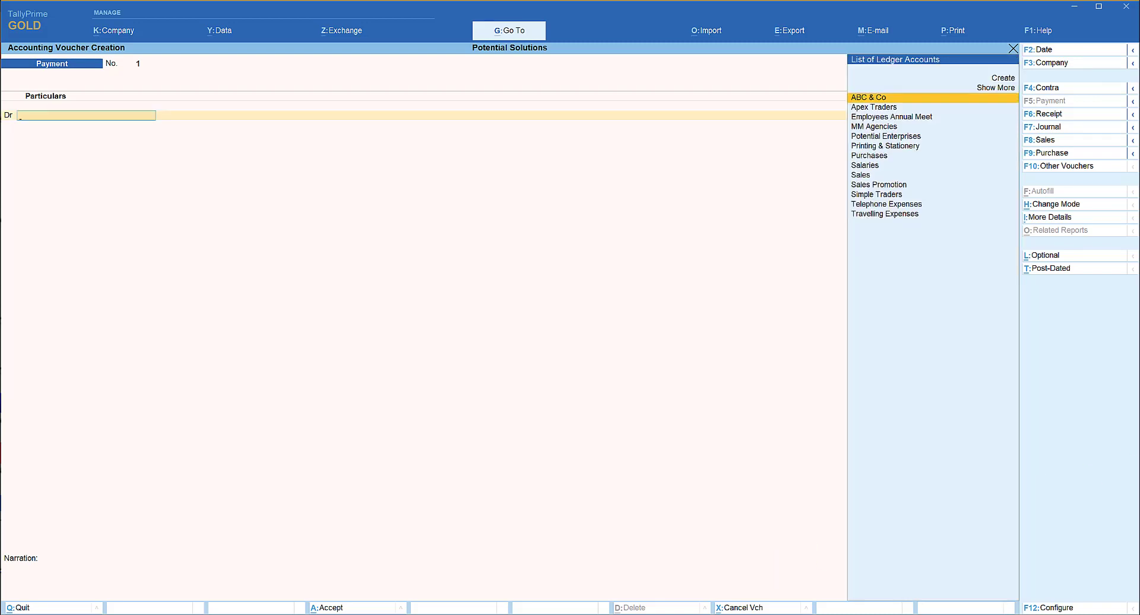
key(Down)
key(Down)
key(Return)
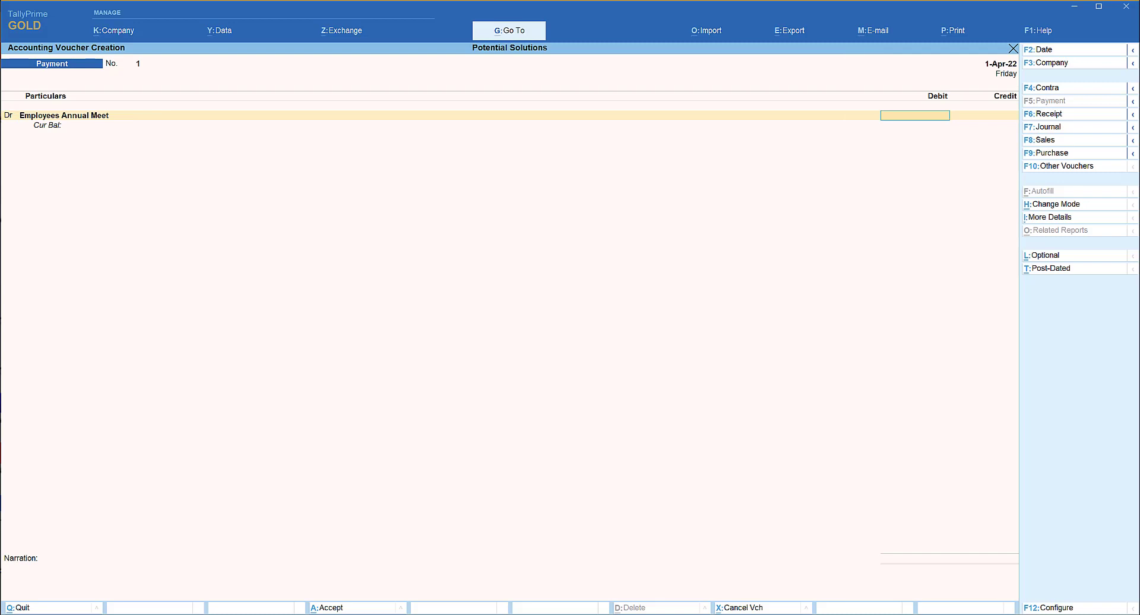
text(150000)
key(Return)
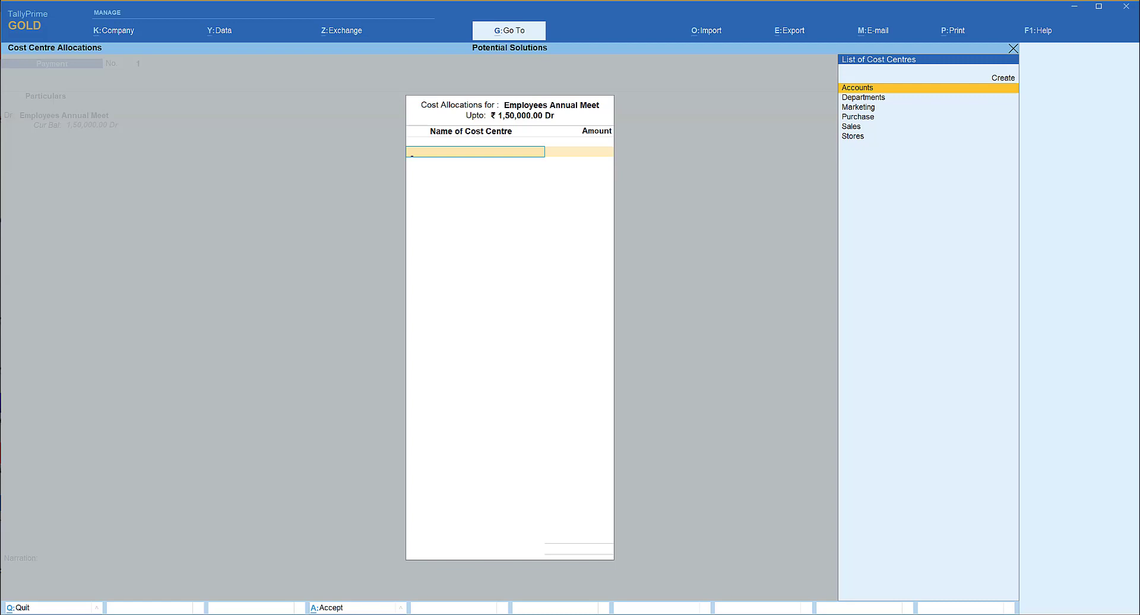
Calculate 150000/5 with the built-in calculator and allocate 30,000 to the Accounts cost centre.
key(Return)
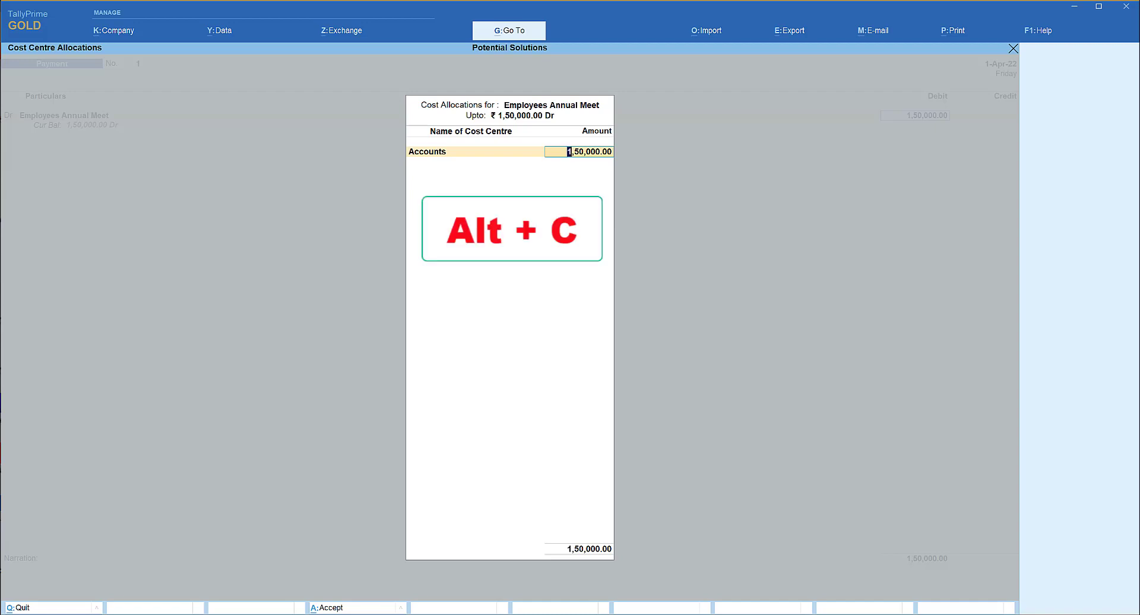
key(alt+c)
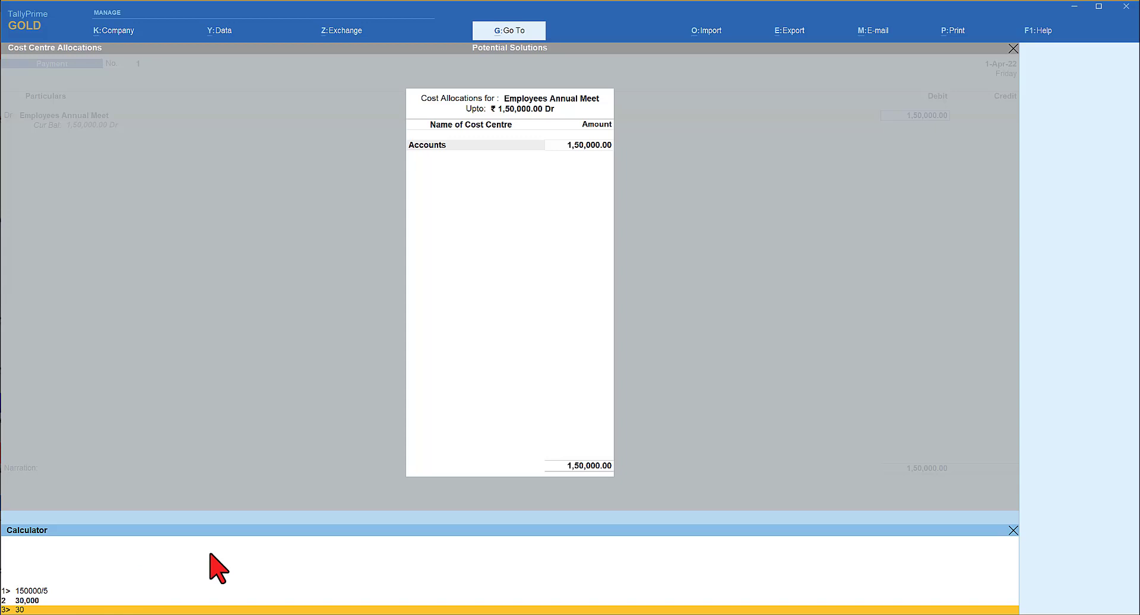
key(Return)
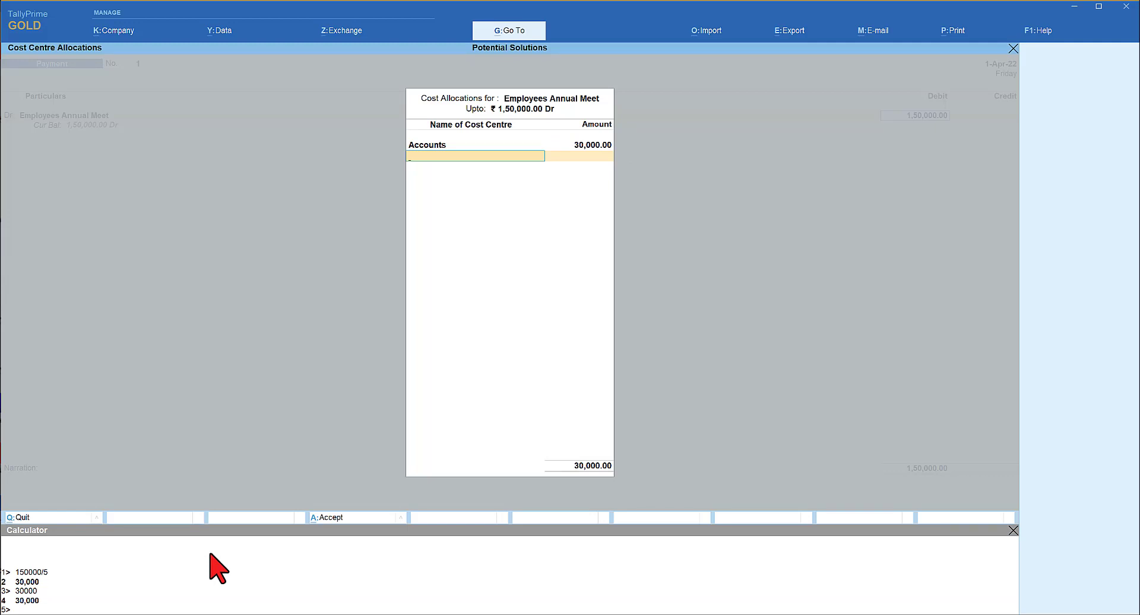
Allocate 30,000 each to the Marketing, Purchase, Sales and Stores cost centres and accept the allocation.
key(Down)
key(Down)
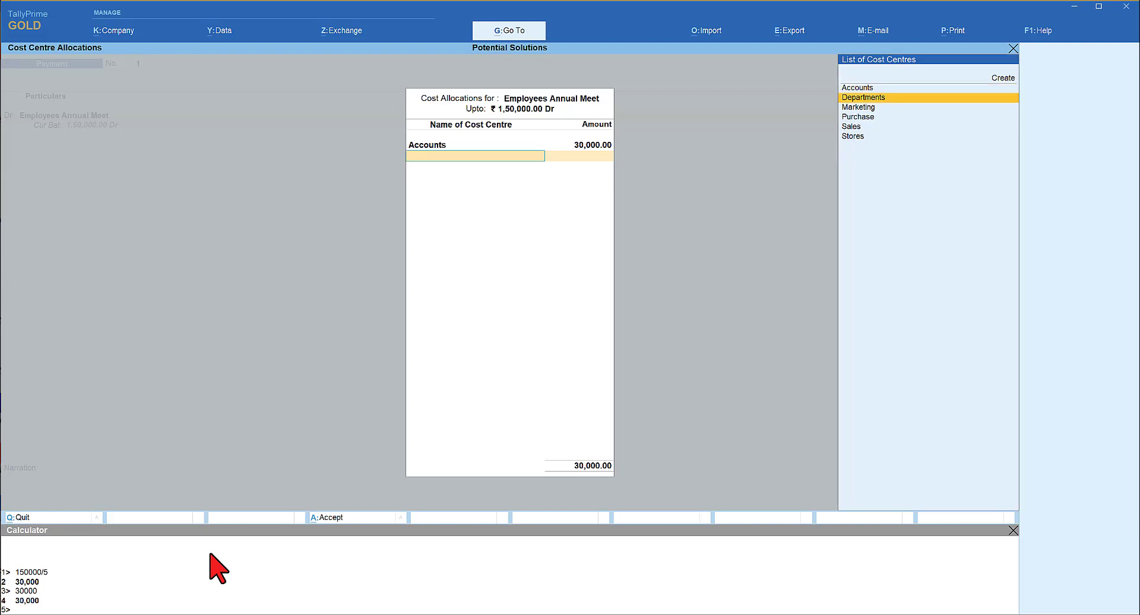
key(Return)
text(300000.00)
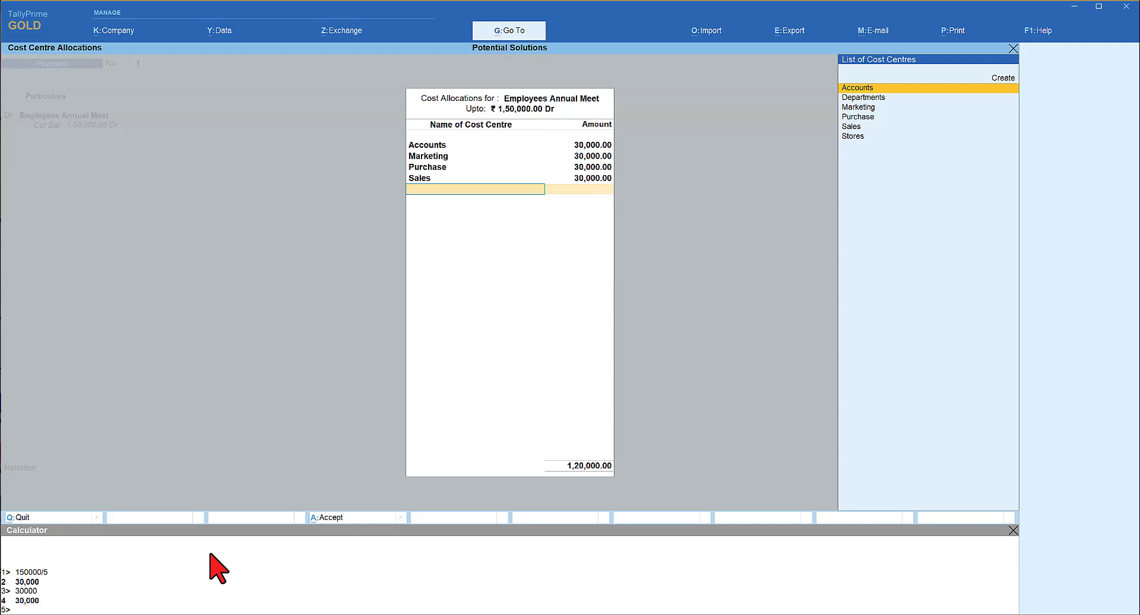
key(Down)
key(Down)
key(Down)
key(Down)
key(Down)
key(Return)
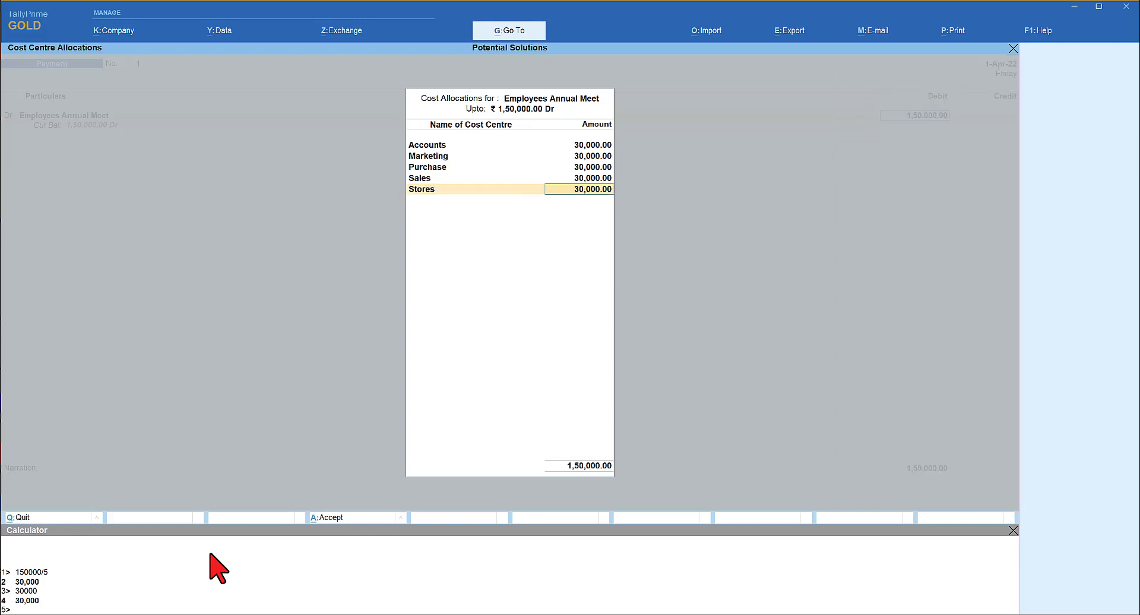
key(Return)
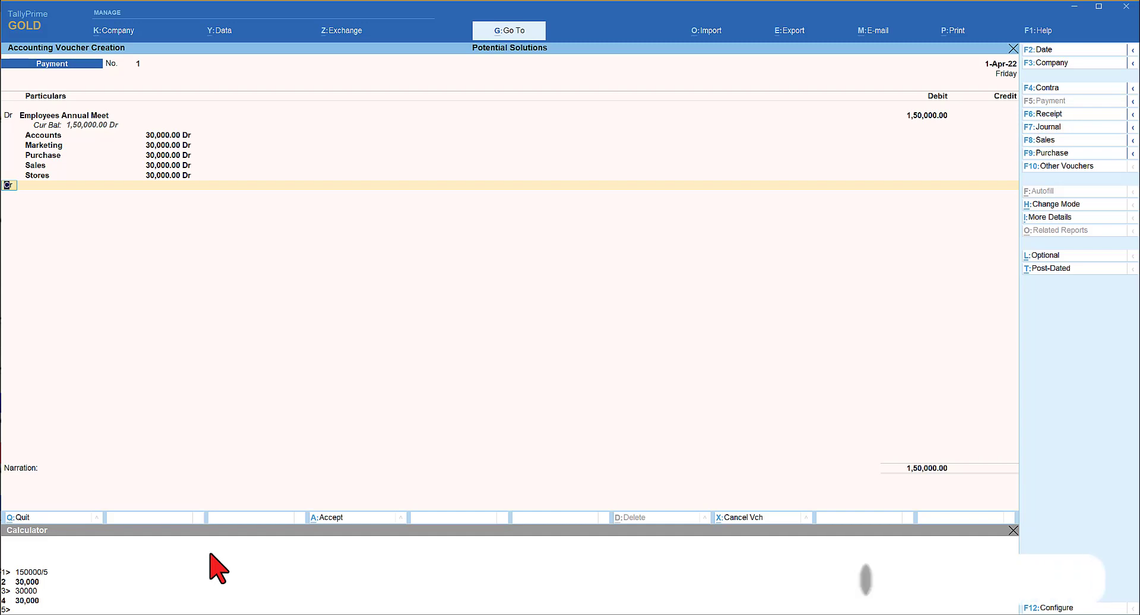
Credit HDFC Bank with 1,50,000 in the payment voucher, and quit the voucher without saving it.
key(Return)
text(Hd)
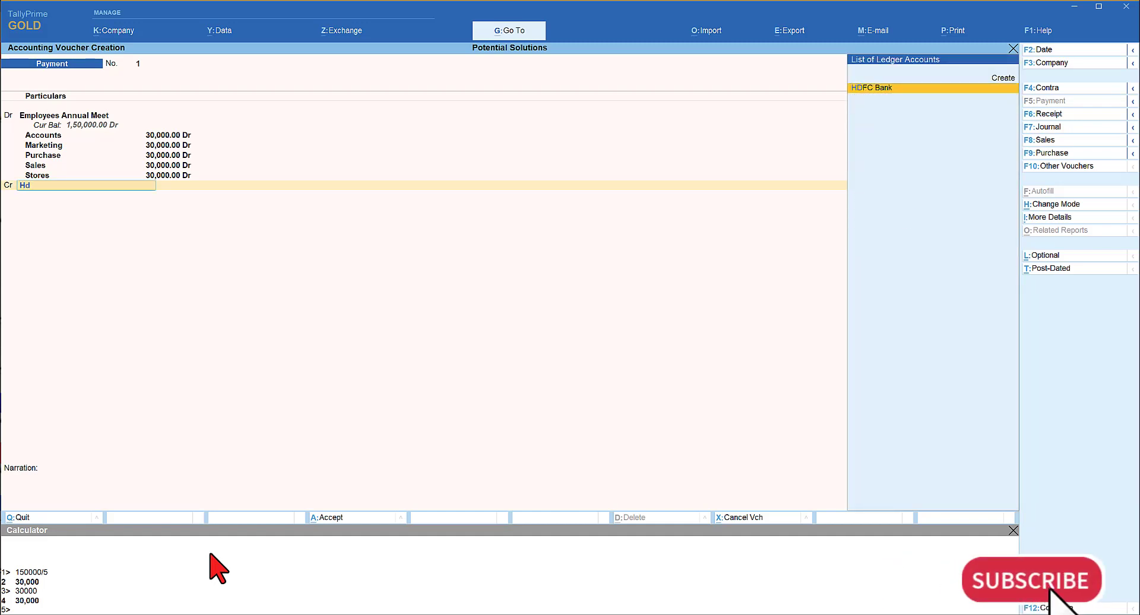
key(Return)
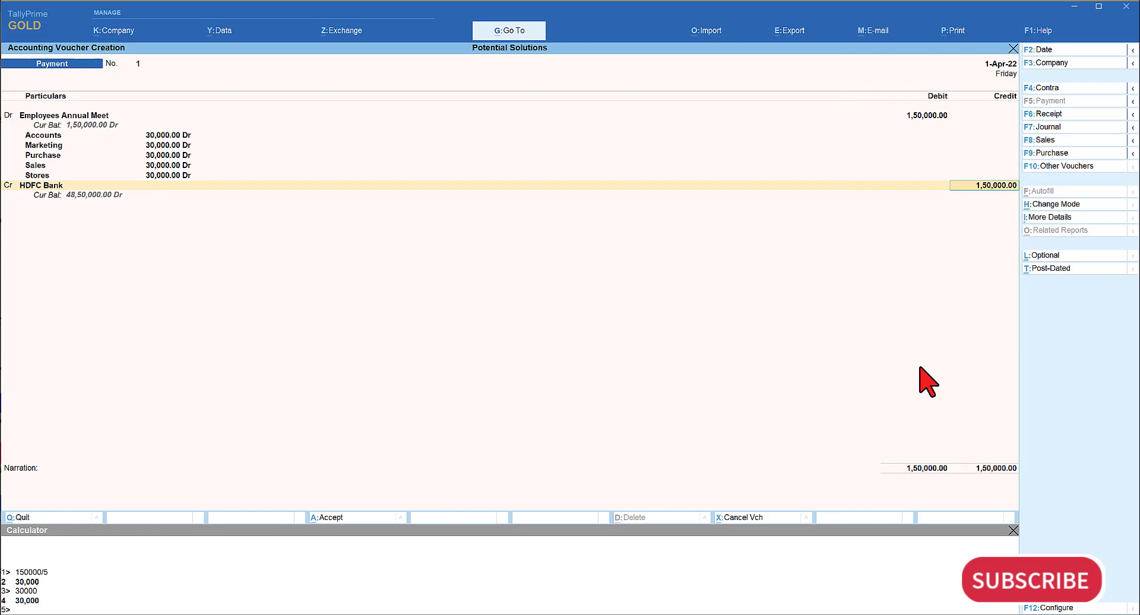
key(Escape)
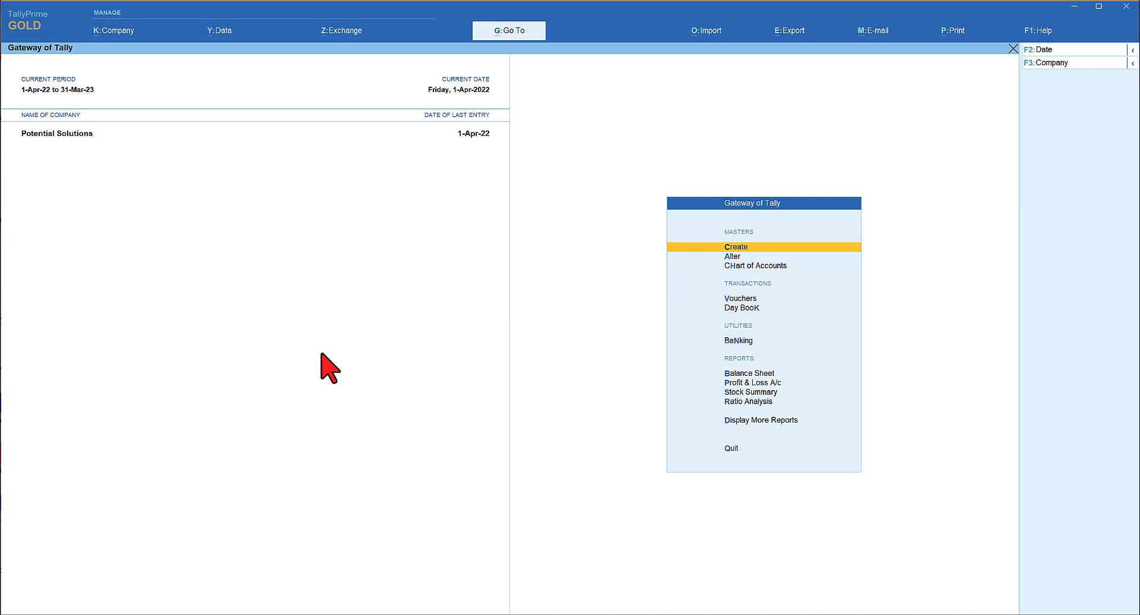
Open a new payment voucher and set Select Cost Centre/Class to Yes in its configuration, then save the configuration.
key(v)
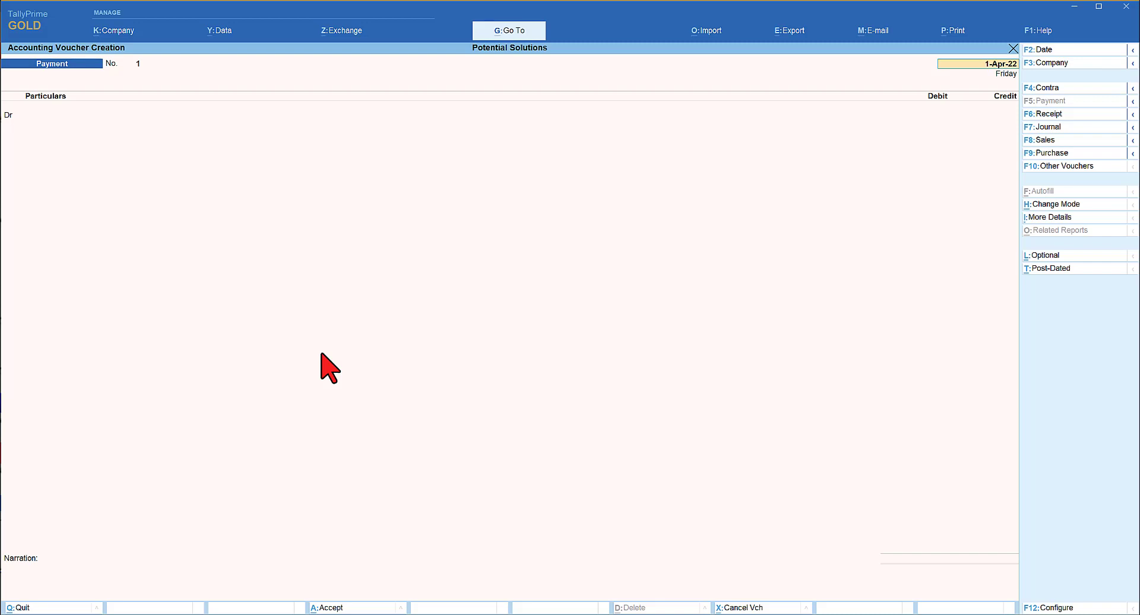
key(F12)
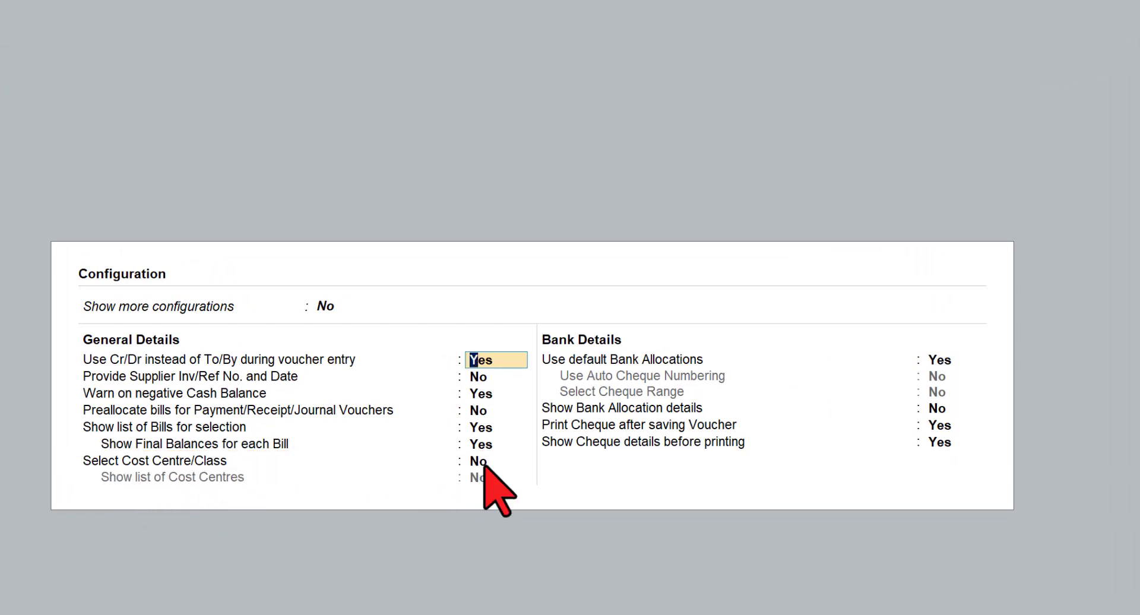
click(484, 463)
text(y)
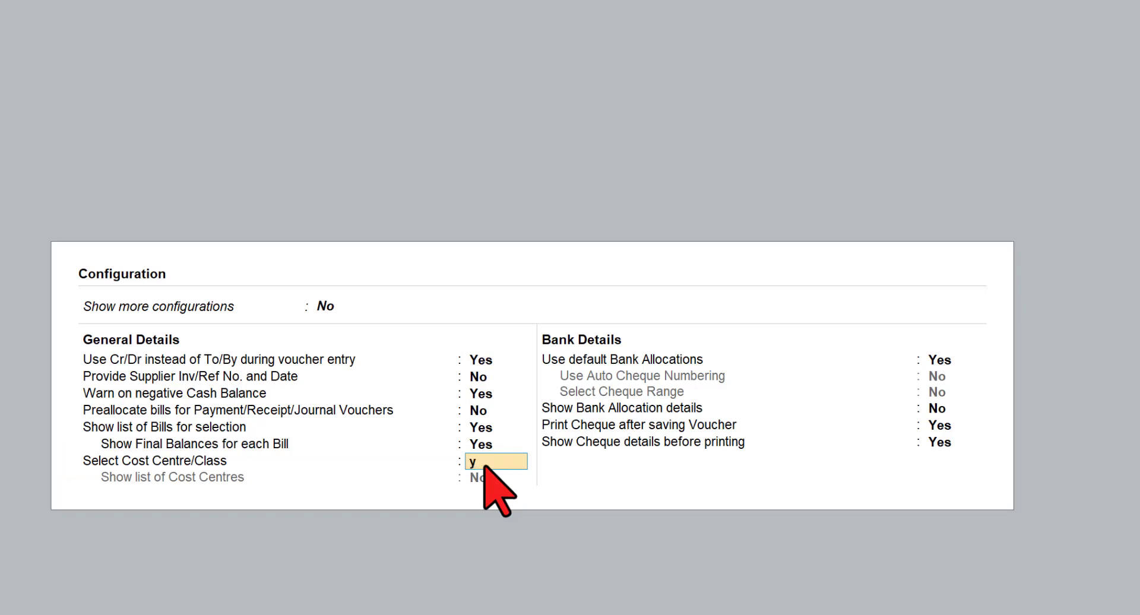
key(Return)
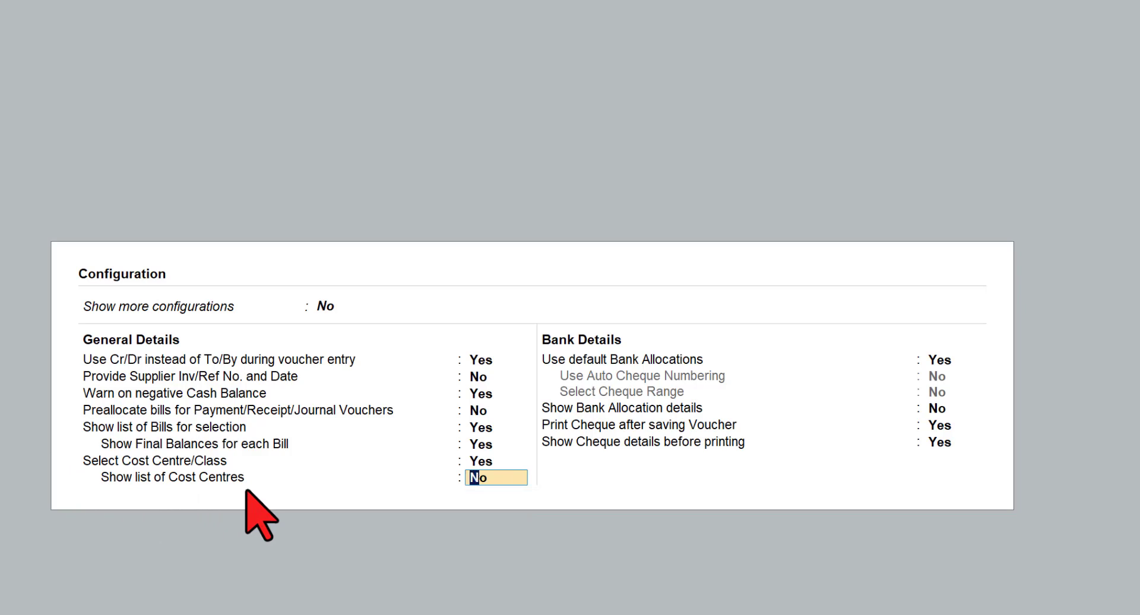
key(ctrl+a)
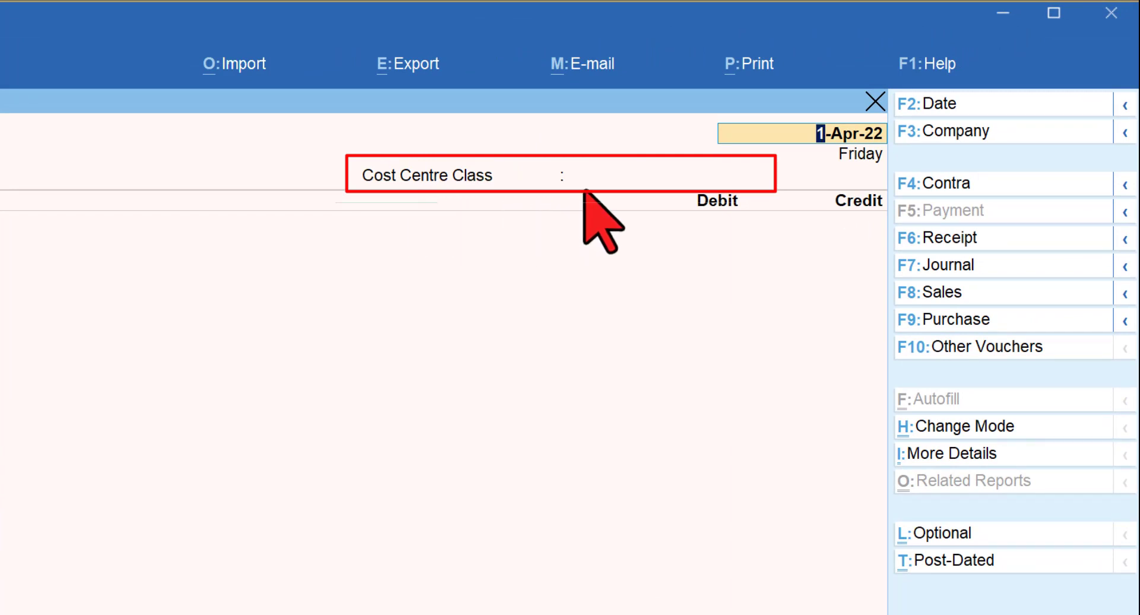
Keep the voucher date 1-Apr-22 and set the Cost Centre Class to Common Allocation.
key(Return)
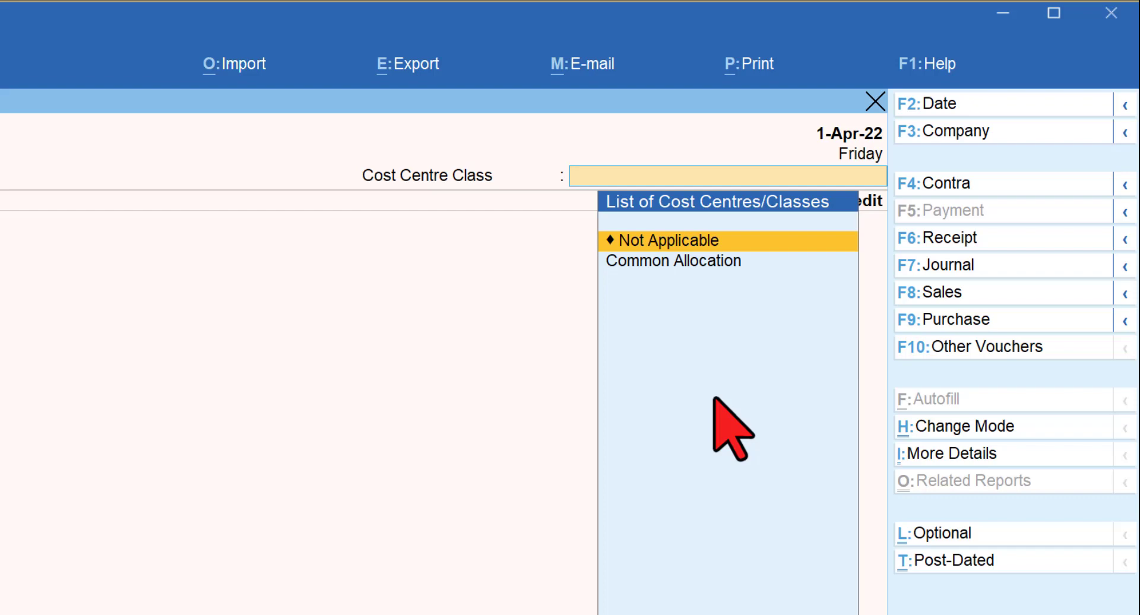
key(Down)
key(Return)
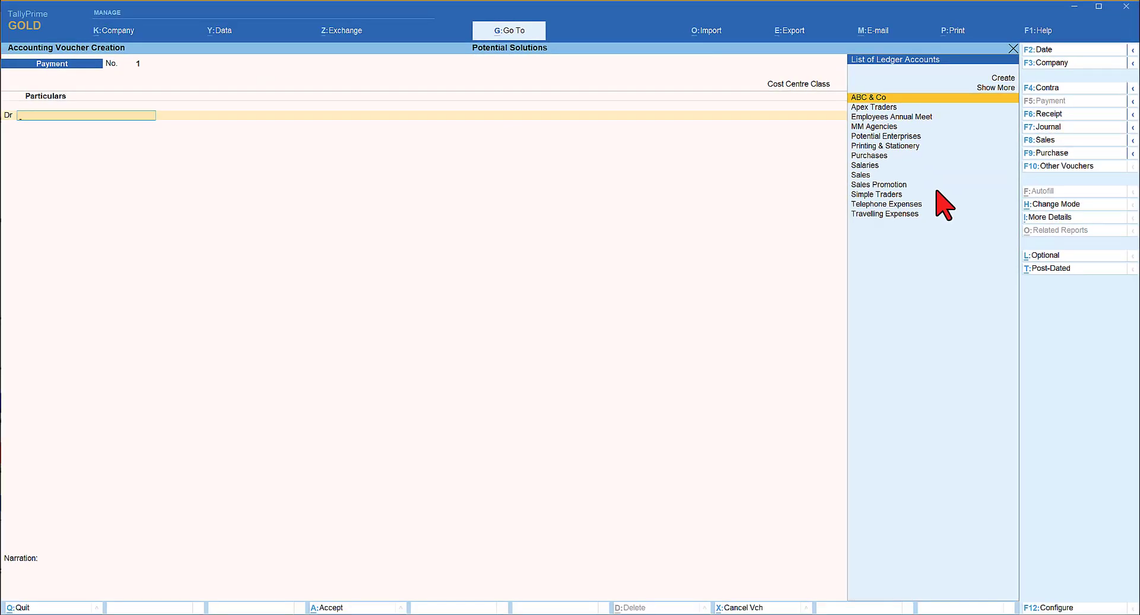
Debit the Employees Annual Meet ledger with 1,50,000 in the payment voucher.
text(Em)
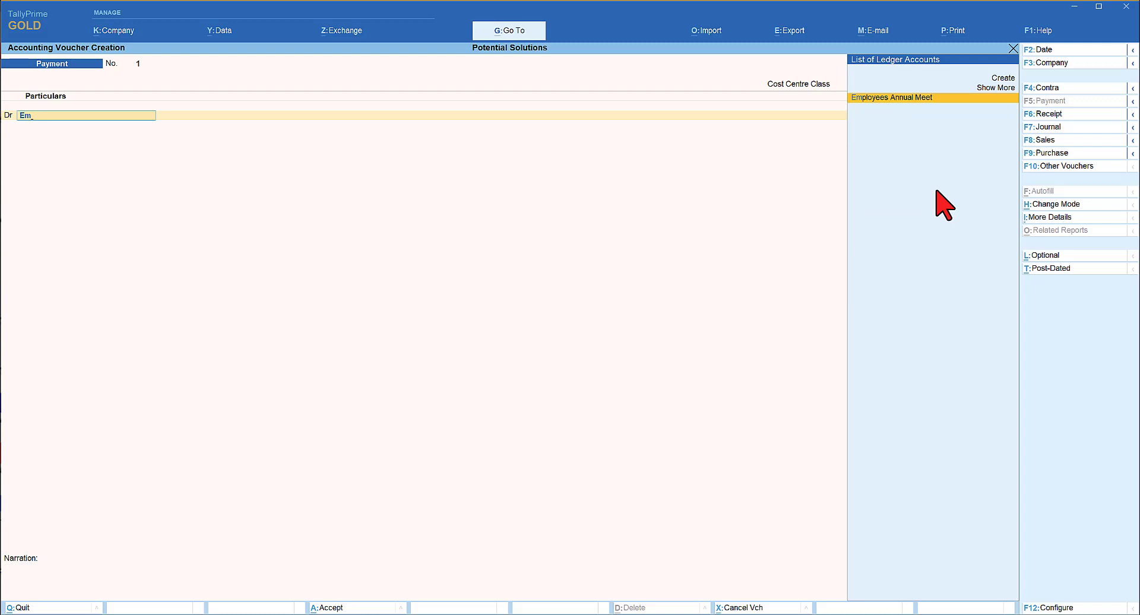
key(Return)
text(1,50,00)
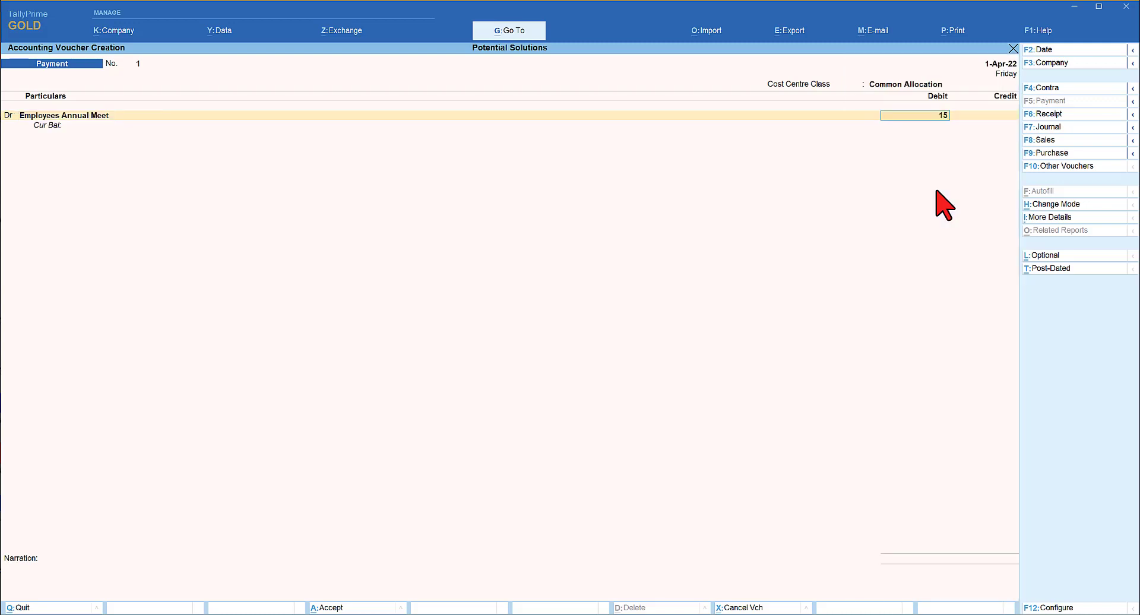
text(0000)
key(Return)
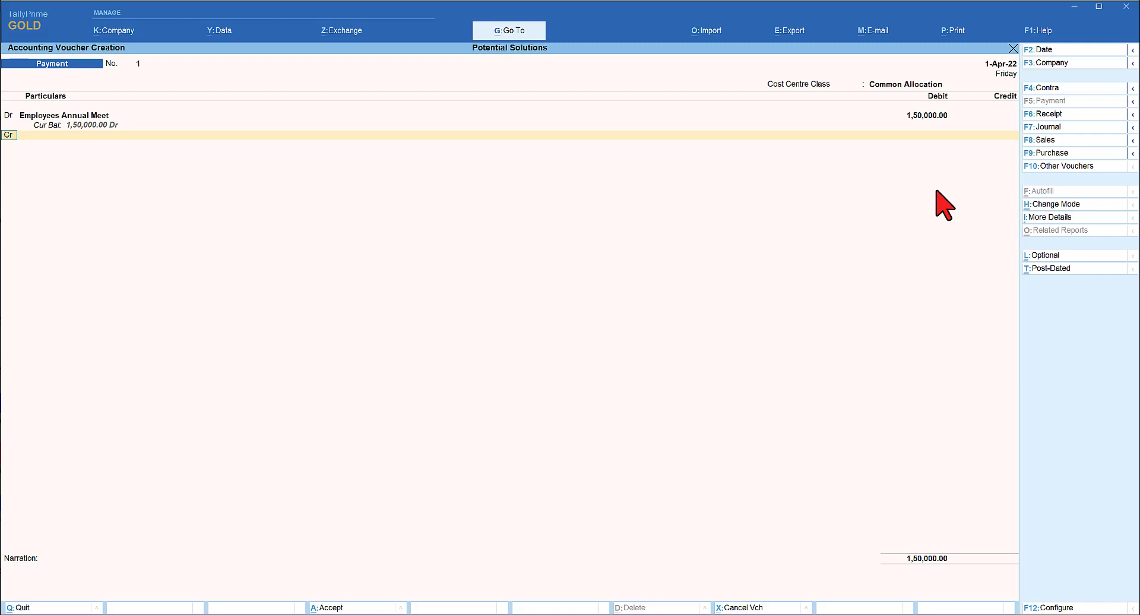
Credit HDFC Bank with 1,50,000 and save the payment voucher without a narration.
key(Return)
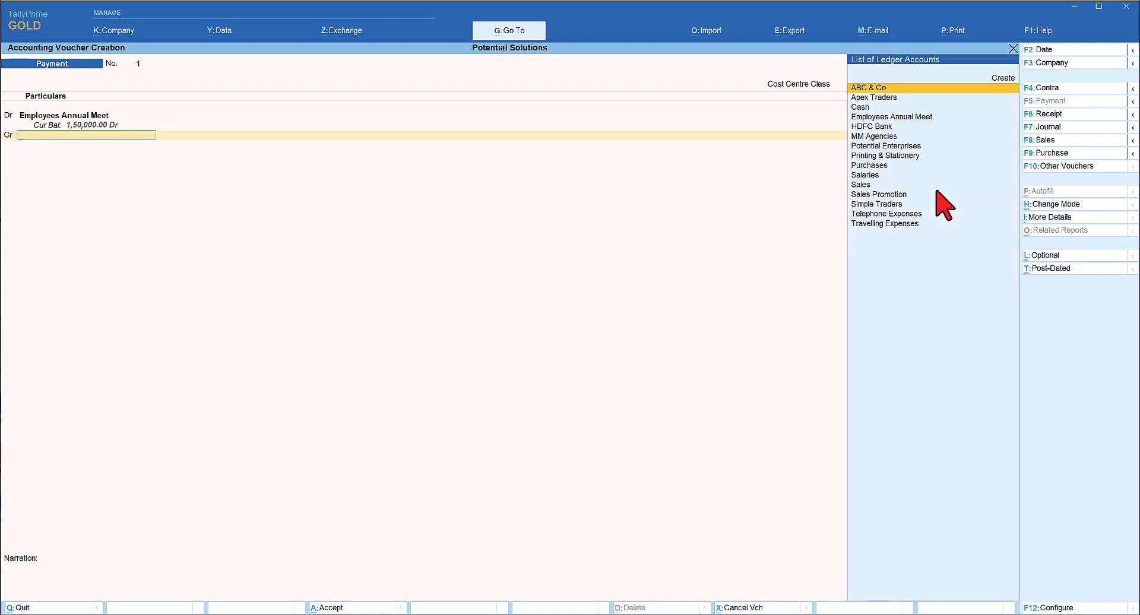
text(hd)
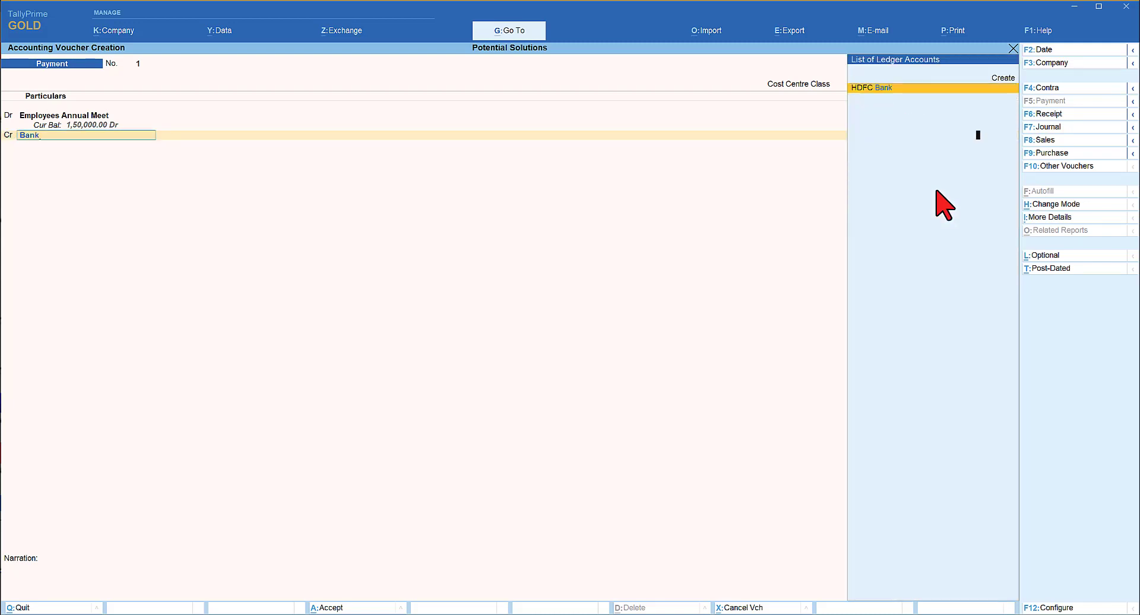
key(Return)
key(Return)
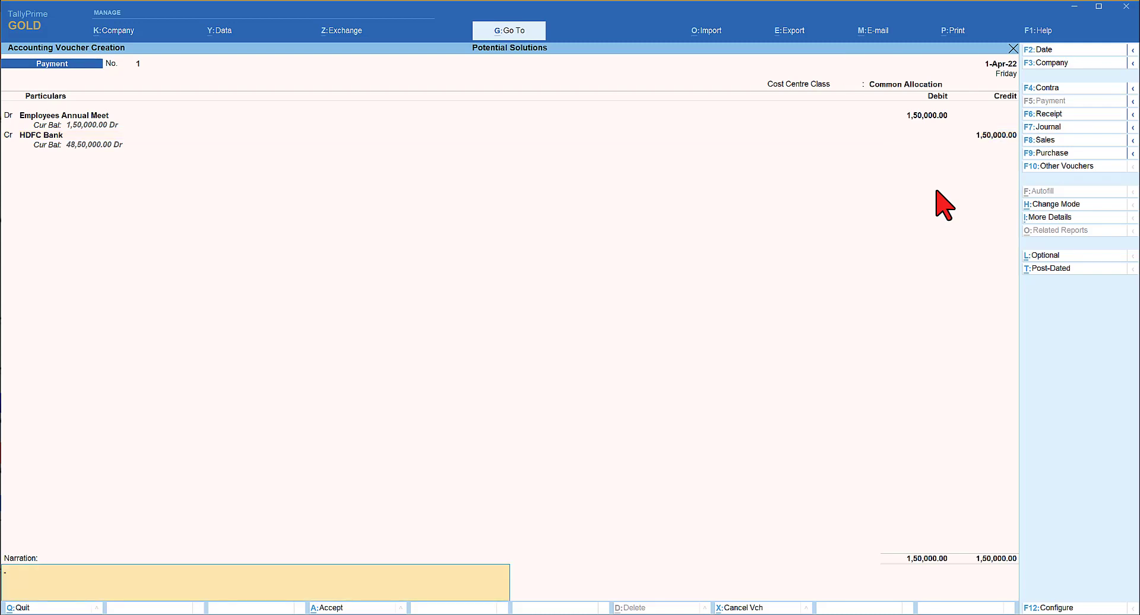
key(Return)
key(Return)
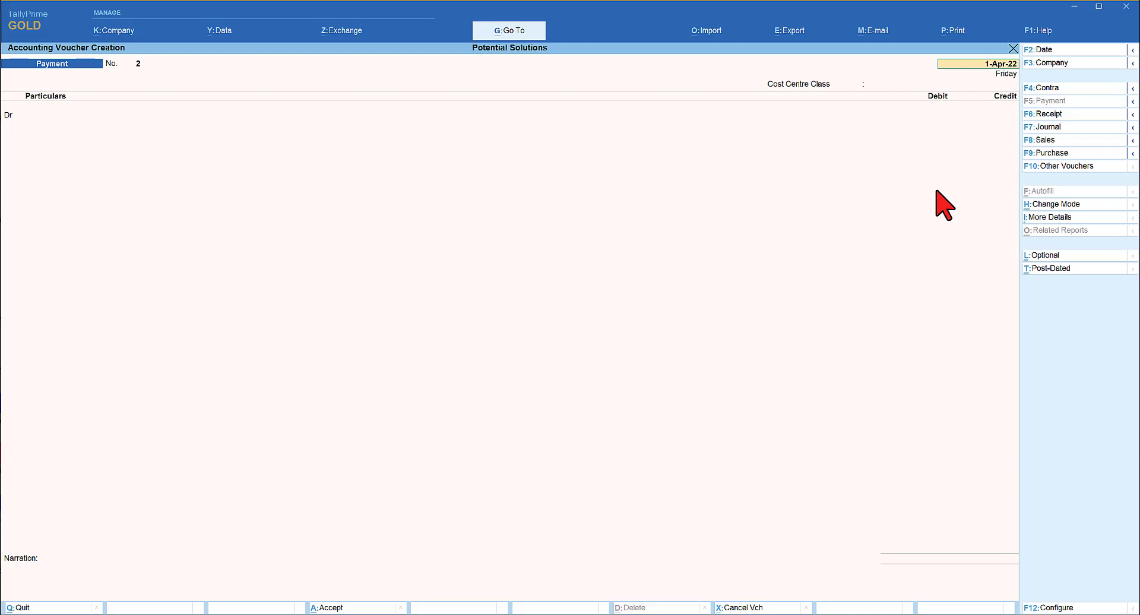
Leave voucher creation and open the Cost Centre Summary report from the Statements of Accounts.
key(Escape)
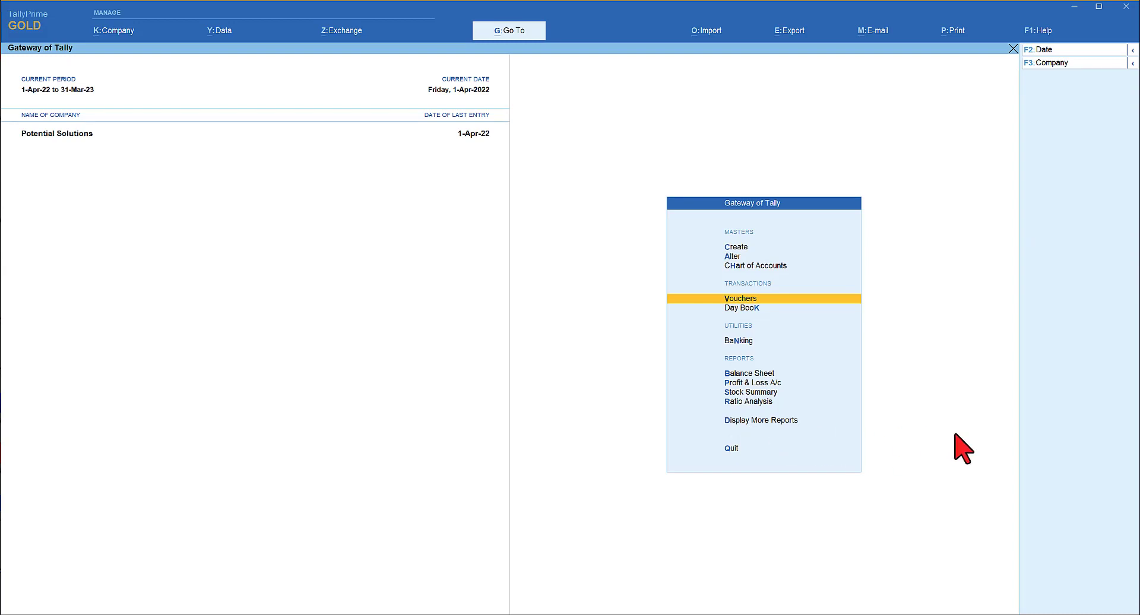
key(d)
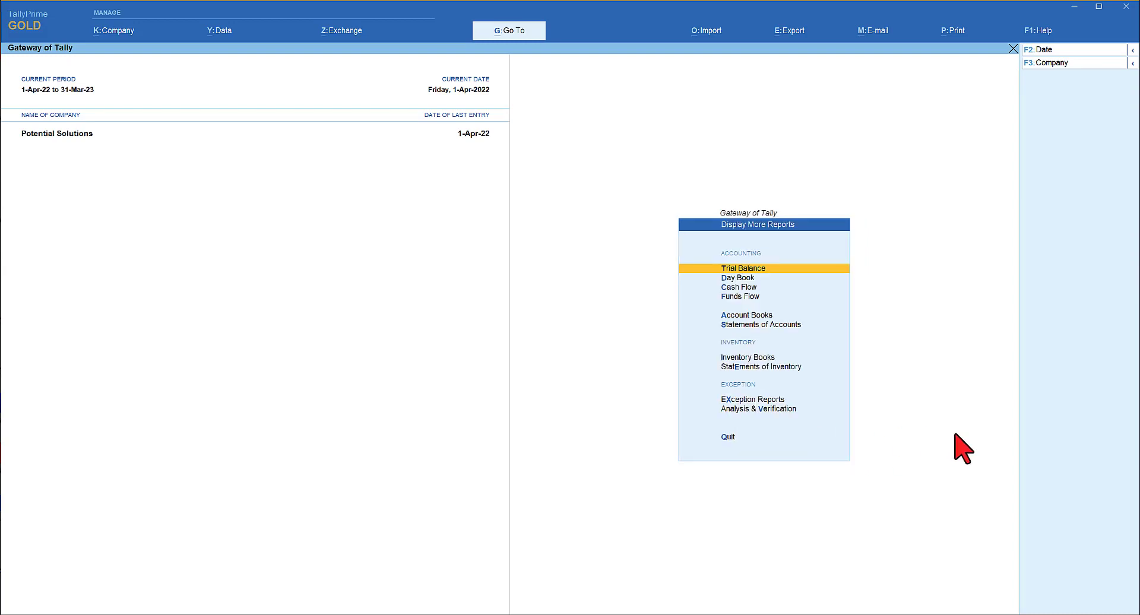
click(773, 325)
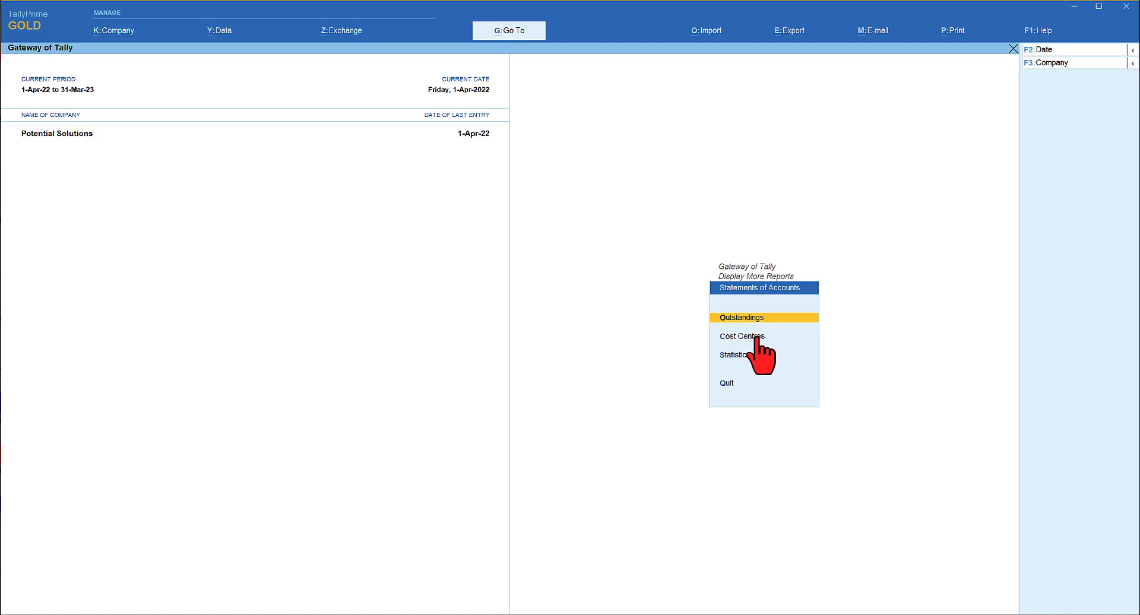
click(756, 336)
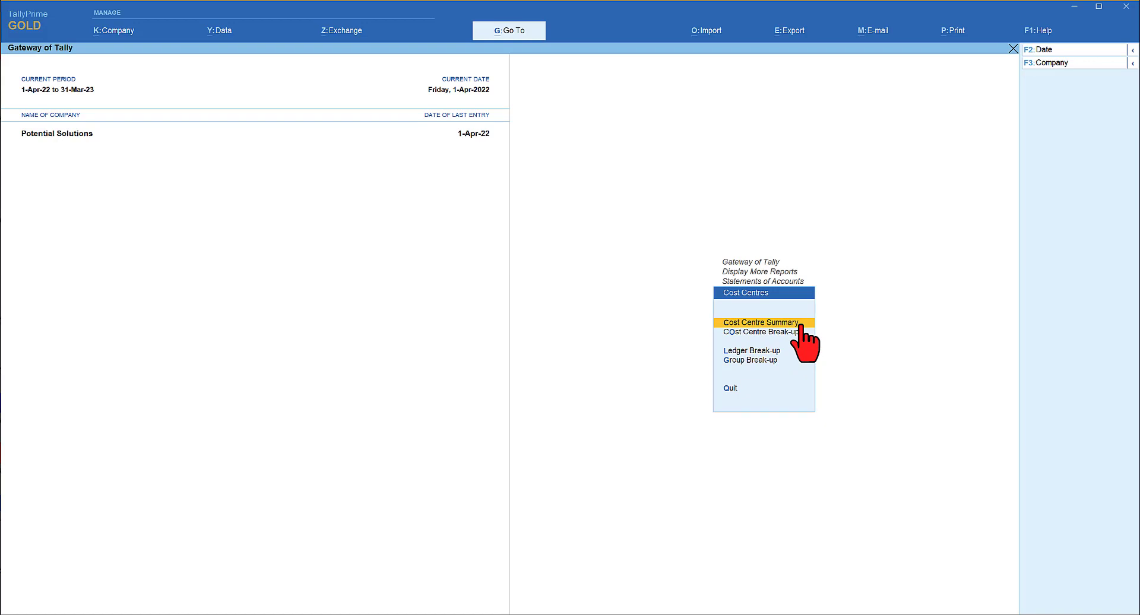
click(800, 326)
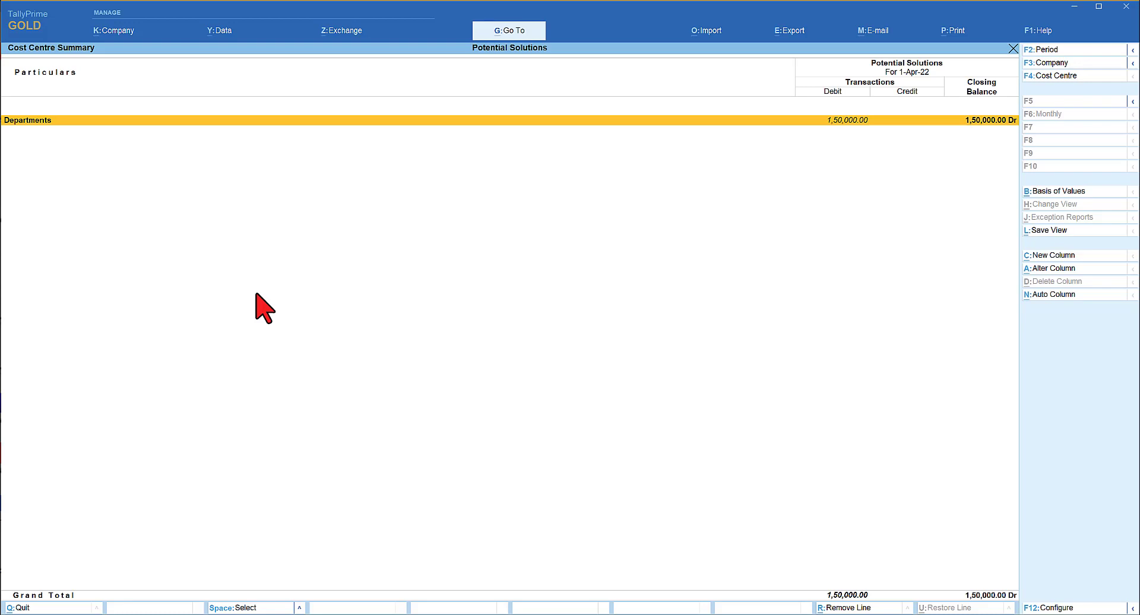
Expand the Cost Centre Summary to its detailed view and examine the amounts allocated to each department.
key(alt+F5)
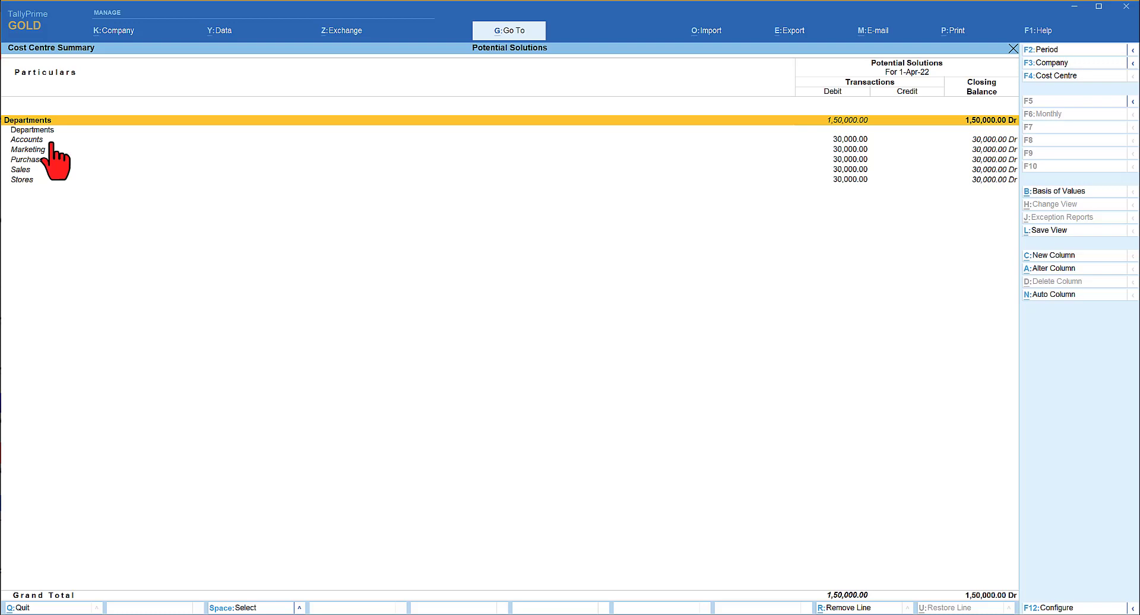
key(Down)
key(Down)
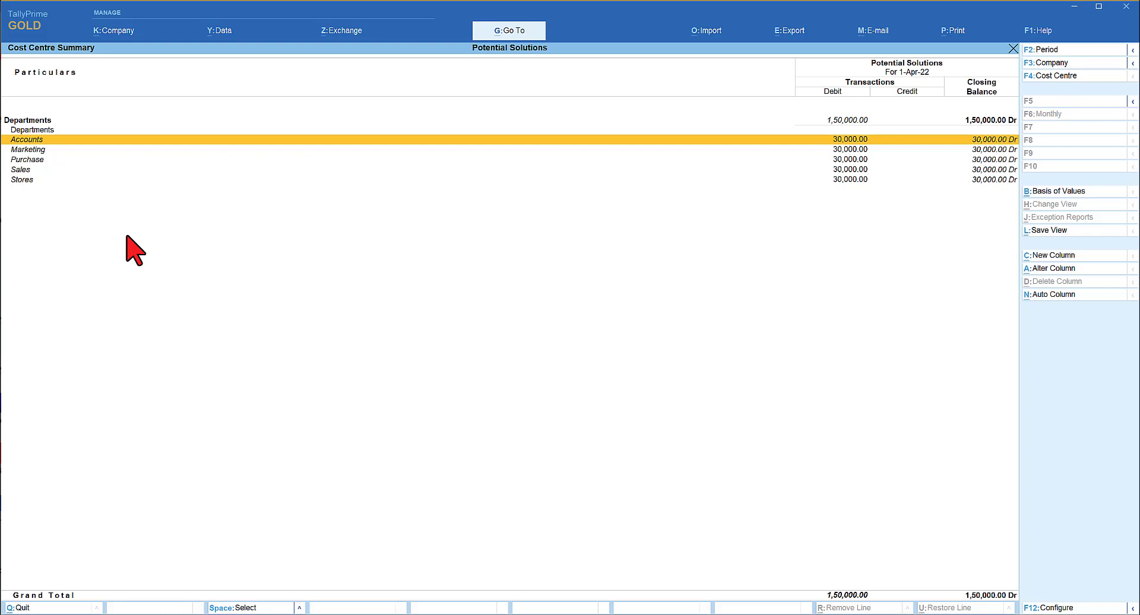
key(Up)
key(Up)
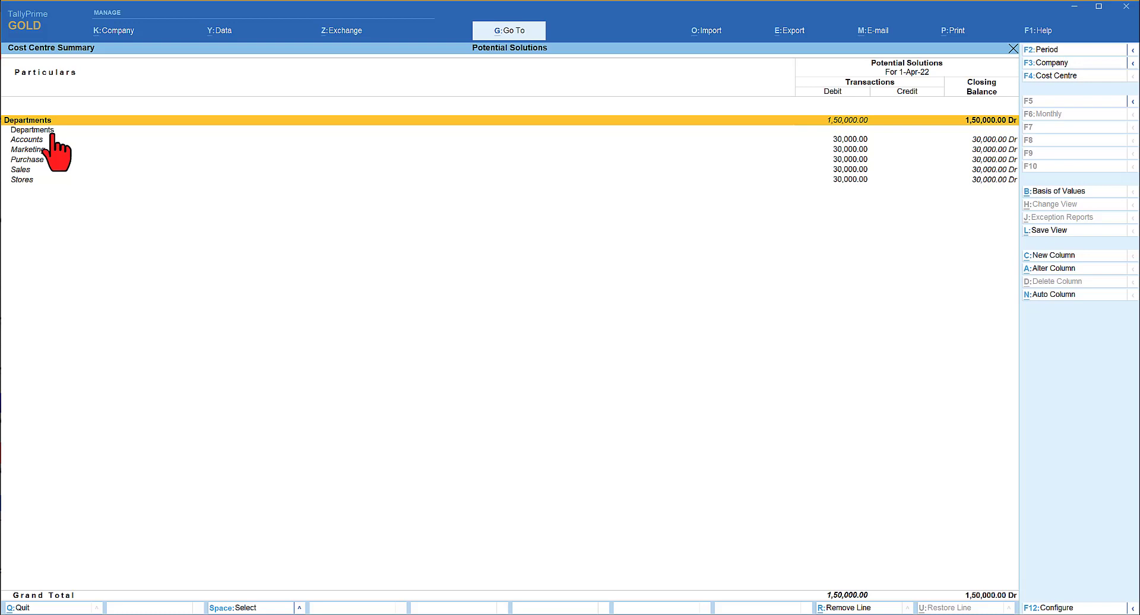
Create a new payment voucher from within the report, keeping the date 1-Apr-22 and setting the Cost Centre Class to Not Applicable.
click(510, 31)
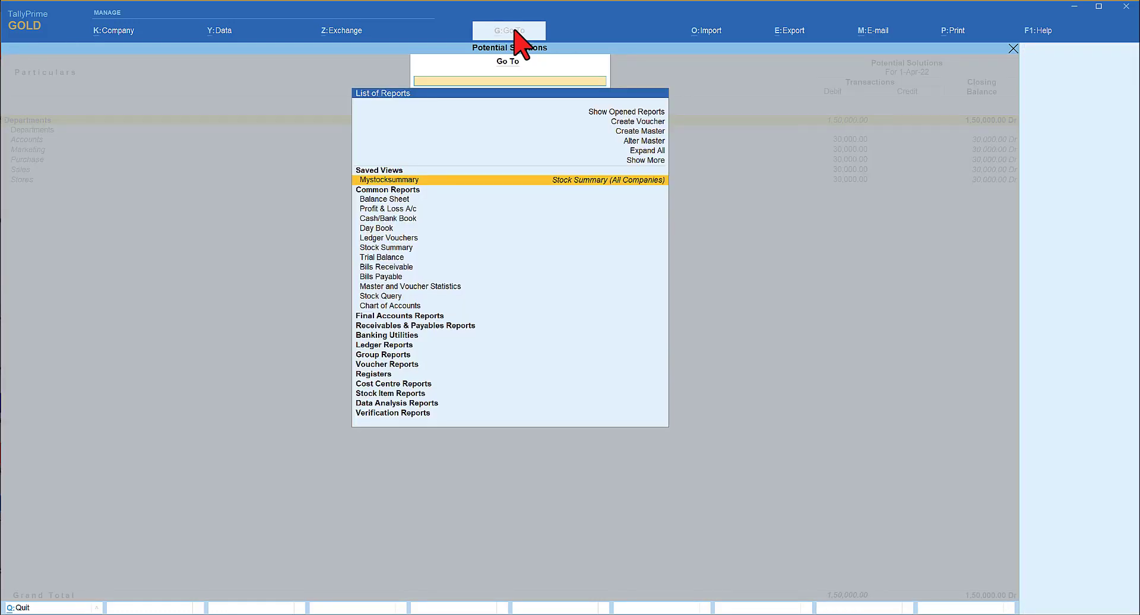
key(Up)
key(Up)
key(Up)
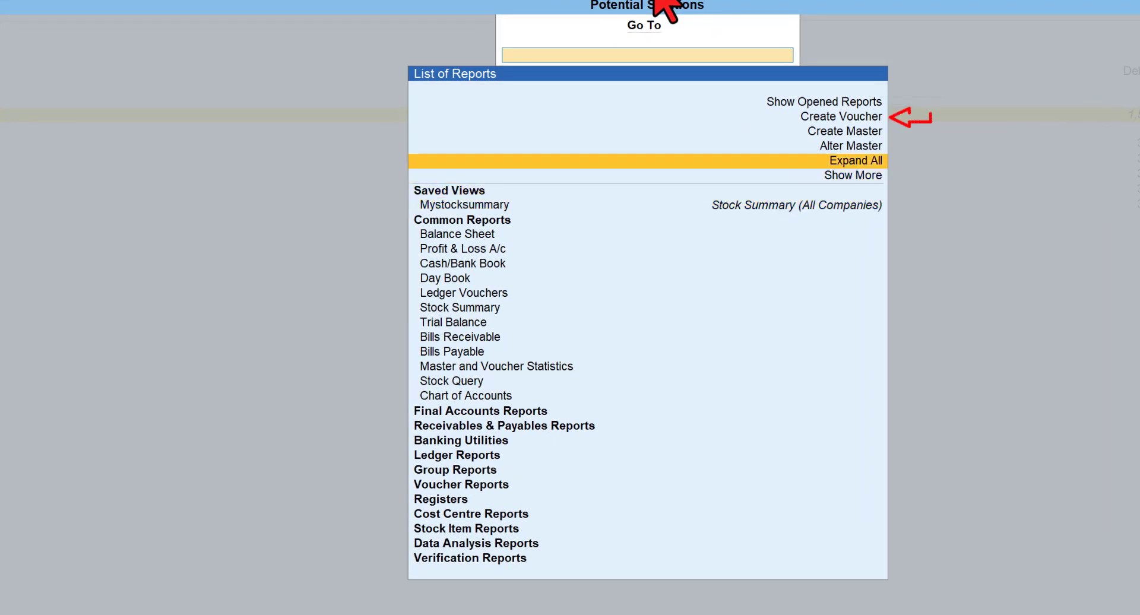
key(Up)
key(Up)
key(Up)
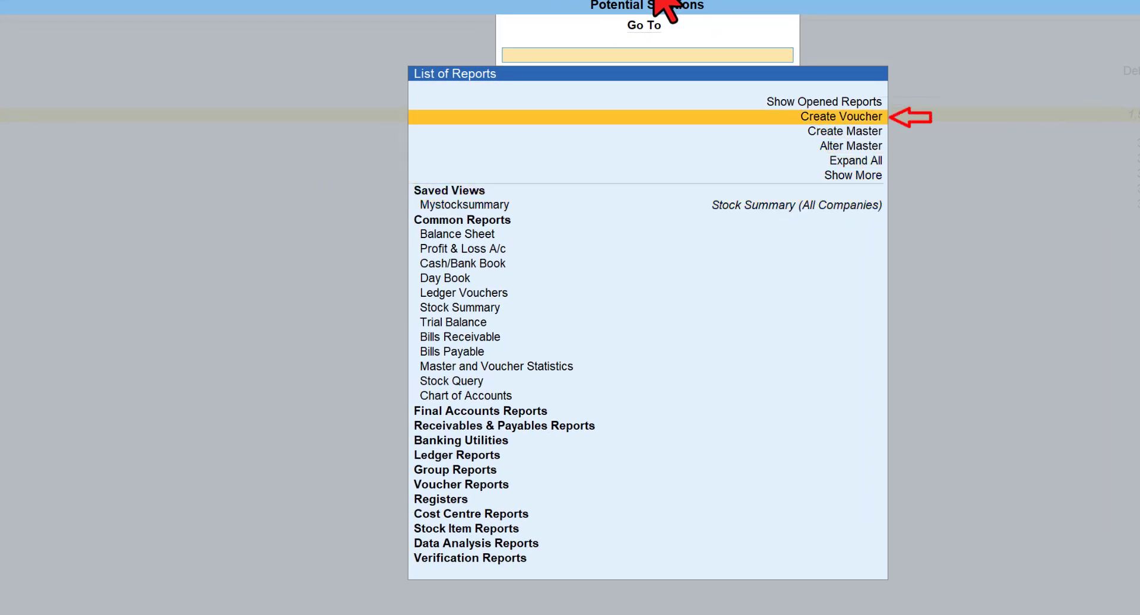
key(Return)
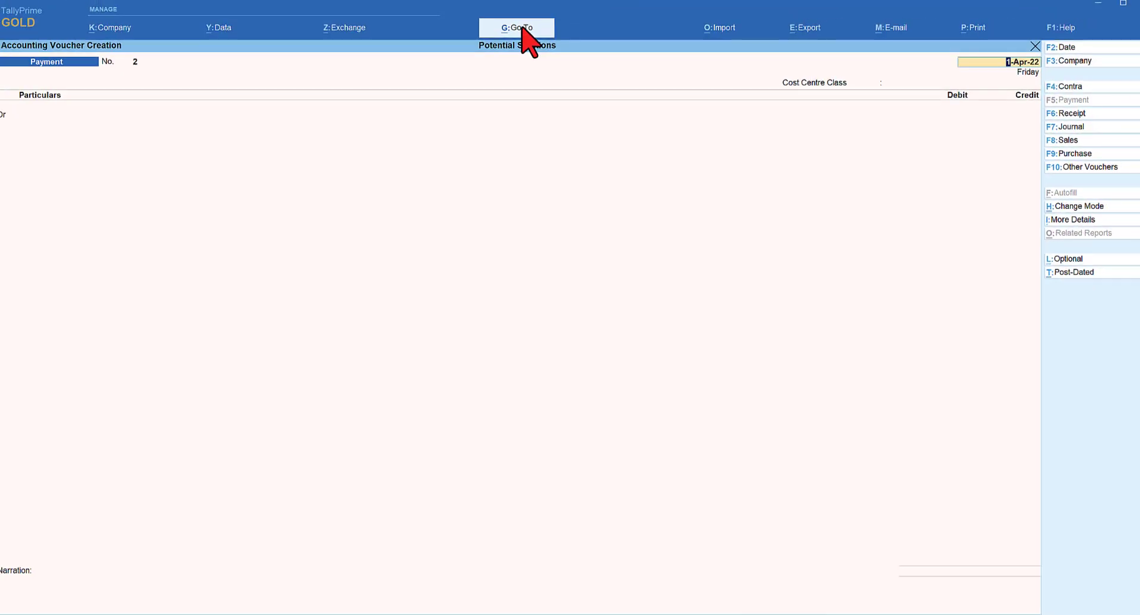
key(Return)
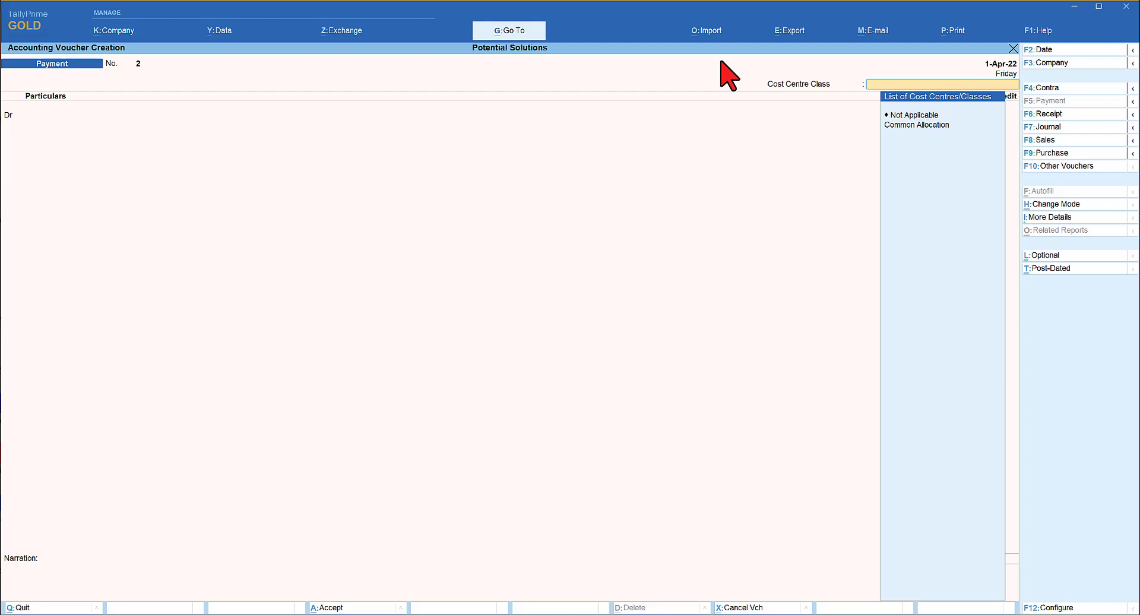
key(Down)
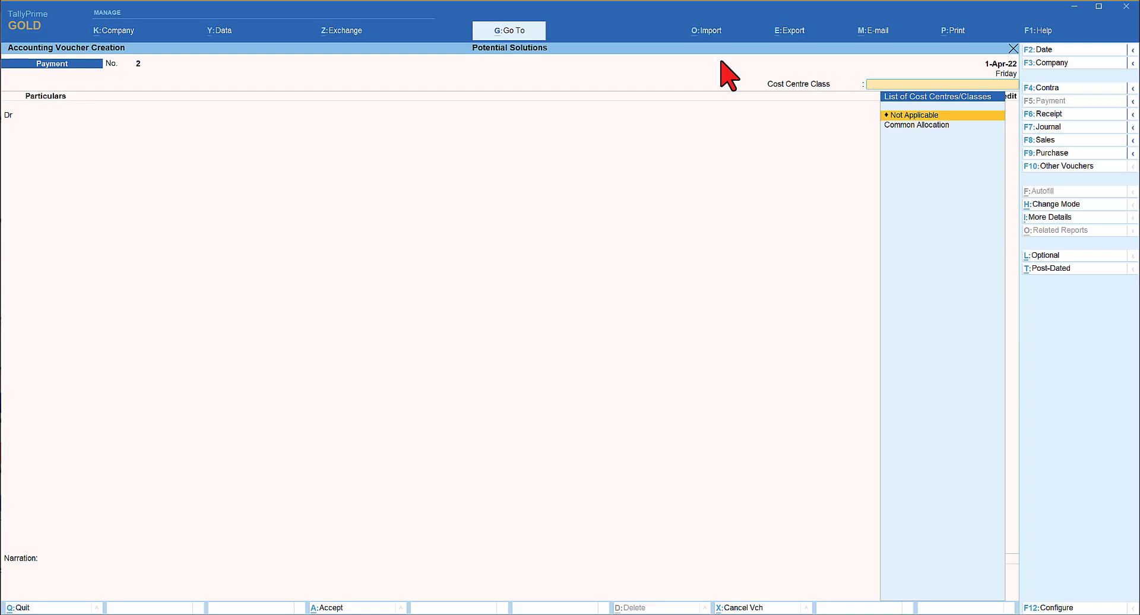
key(Return)
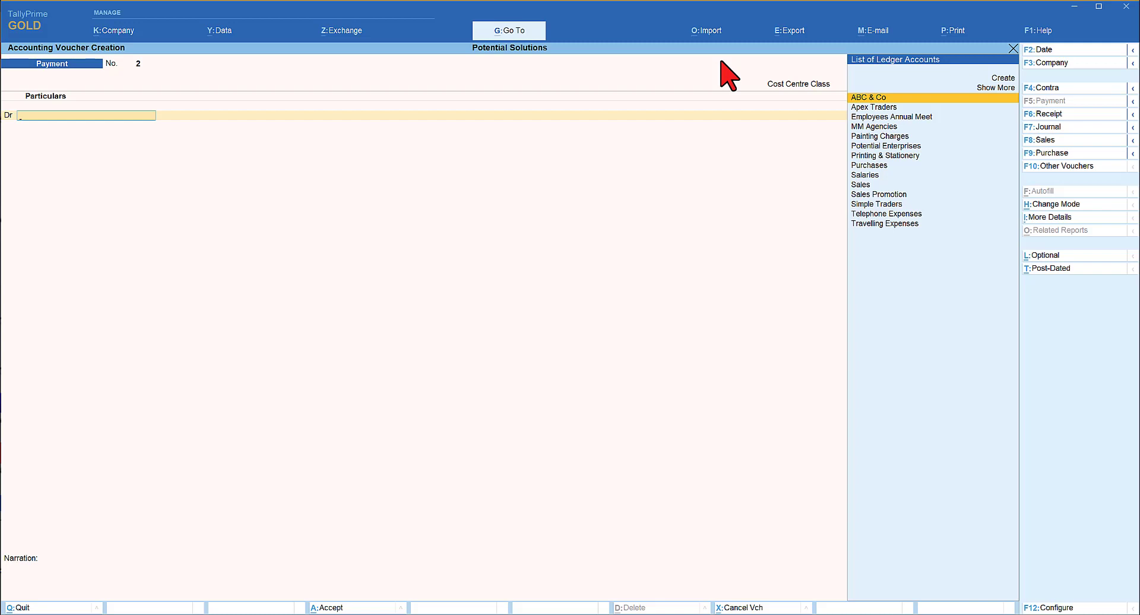
Debit Painting Charges with 50,000 and allocate the full amount to the Departments cost centre.
text(Pai)
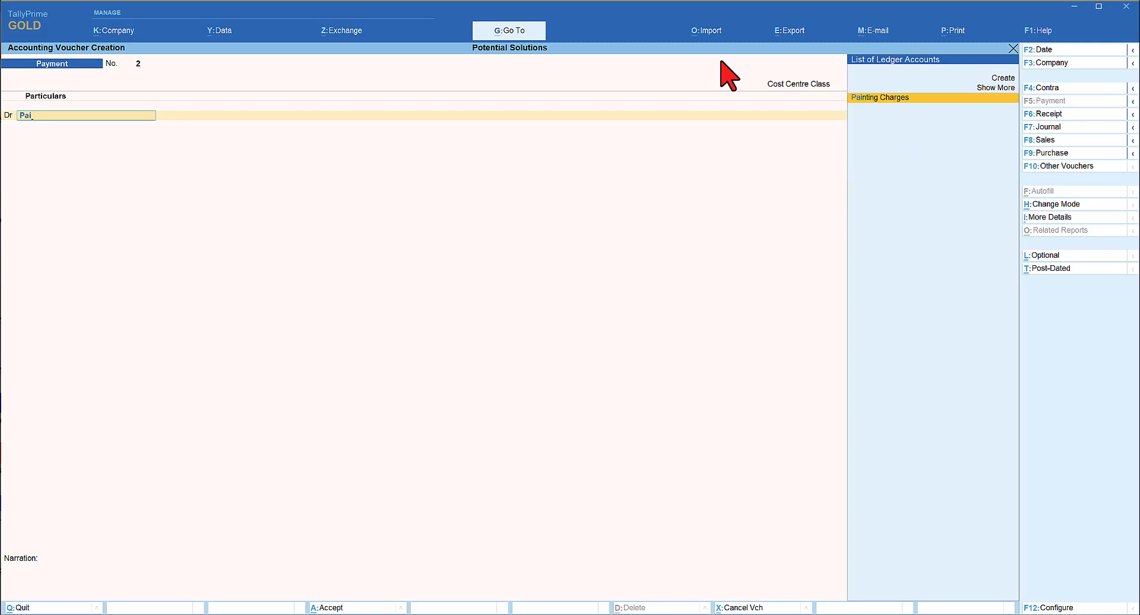
key(Return)
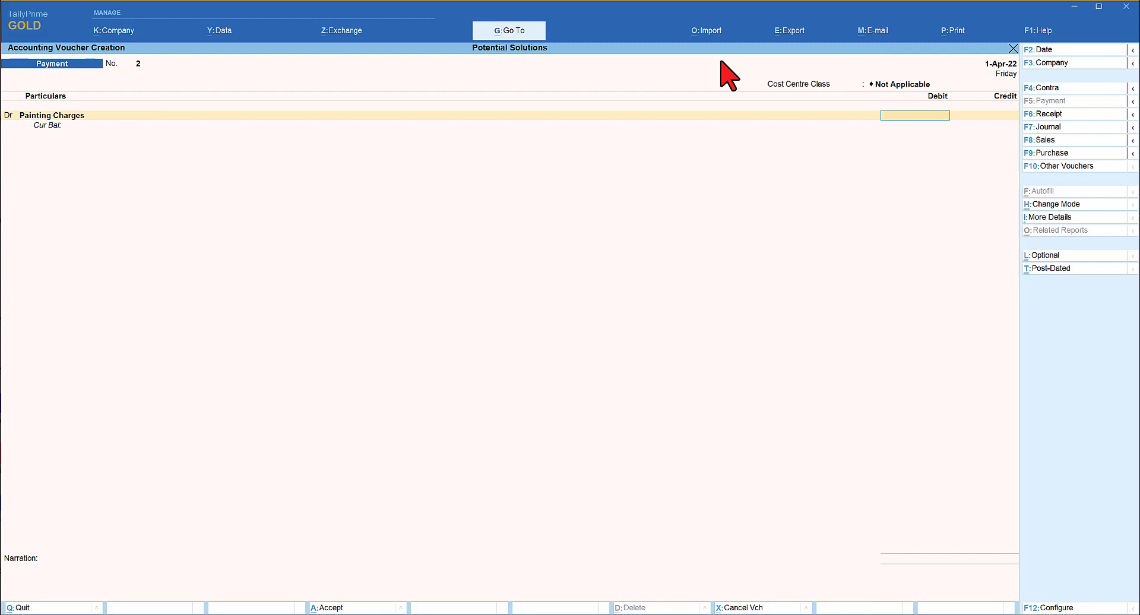
text(50000)
key(Return)
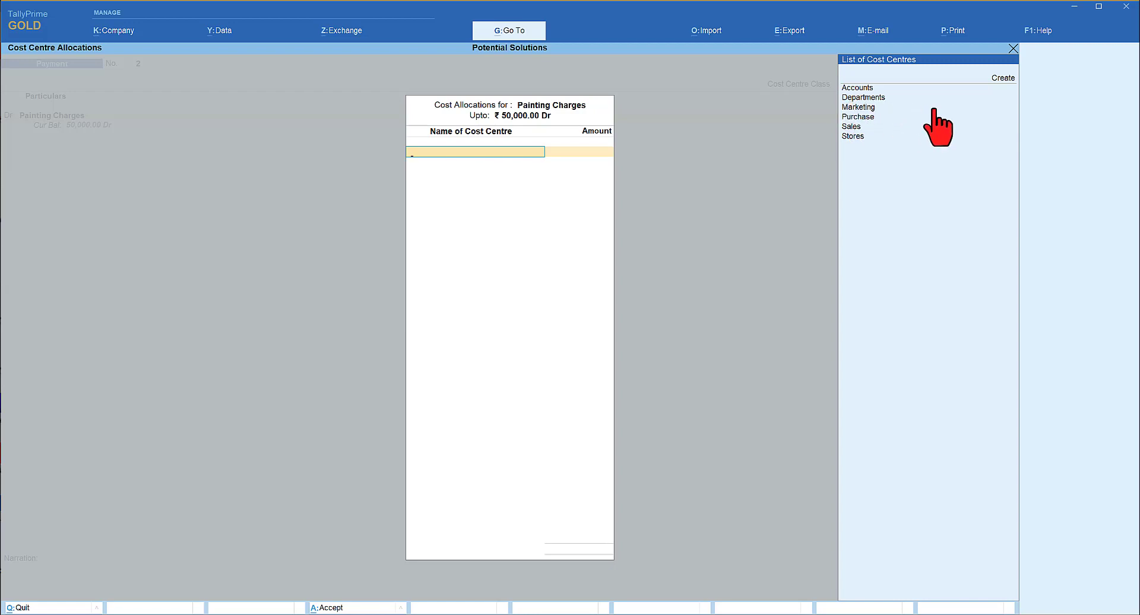
key(Down)
key(Return)
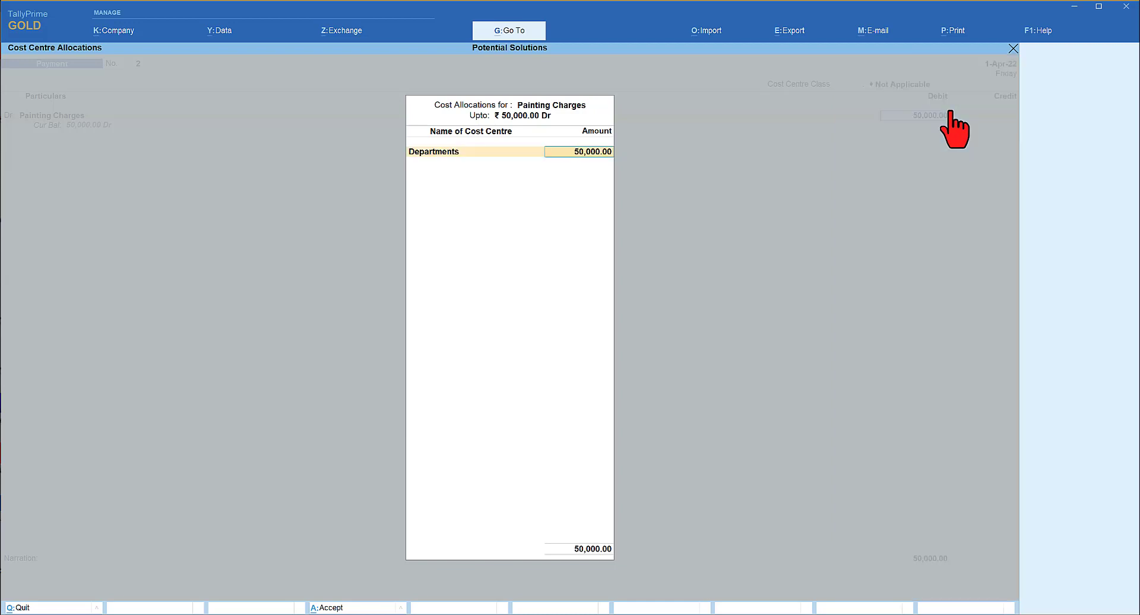
key(Return)
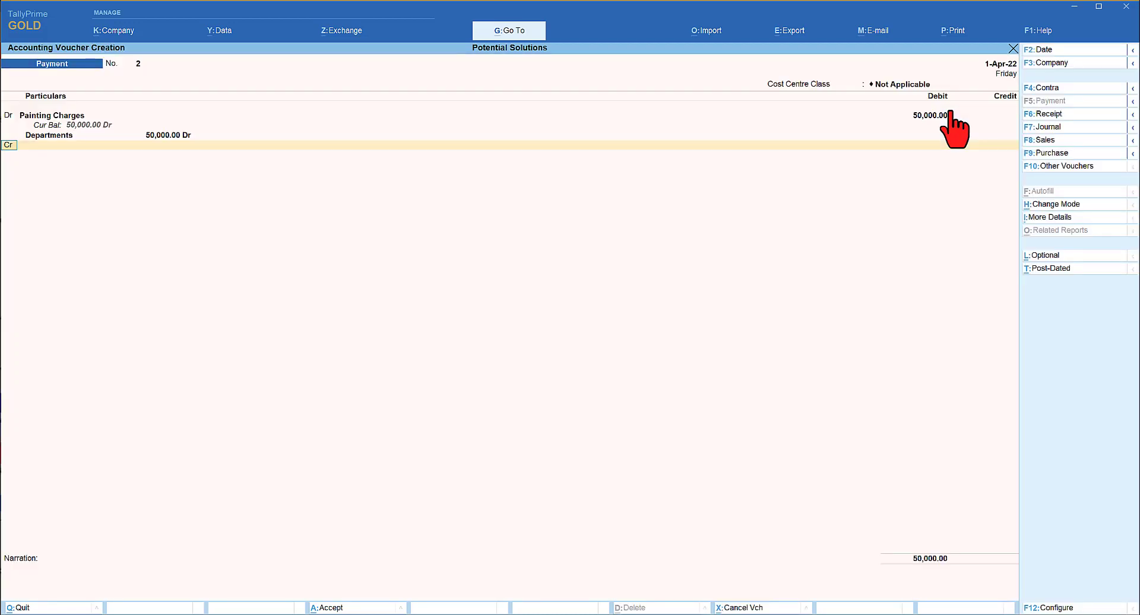
Credit HDFC Bank with 50,000 and save the payment voucher without a narration.
key(Return)
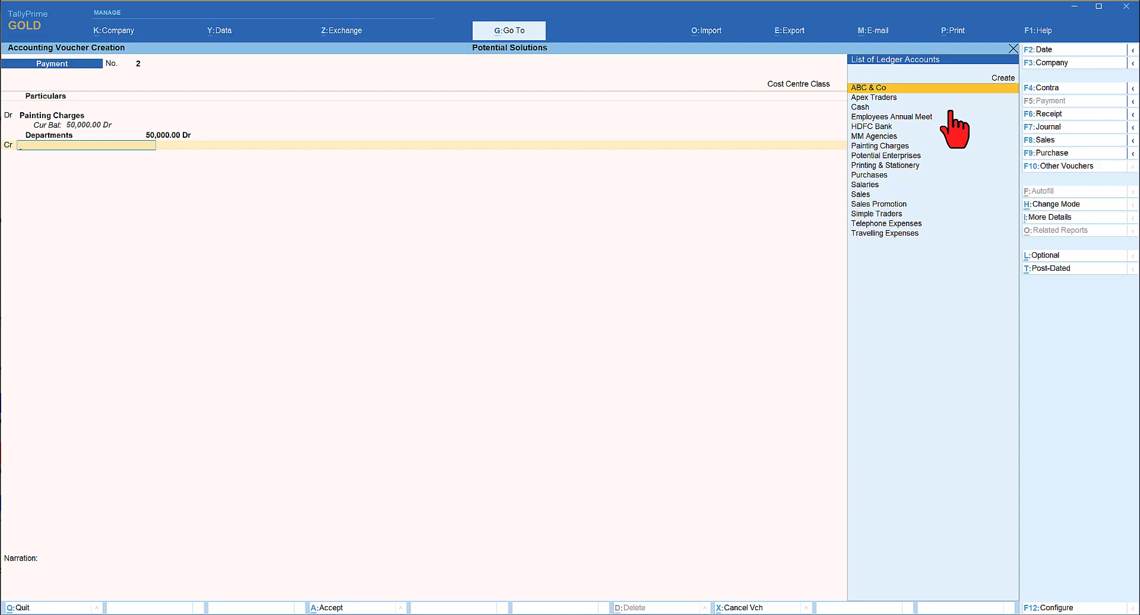
text(H)
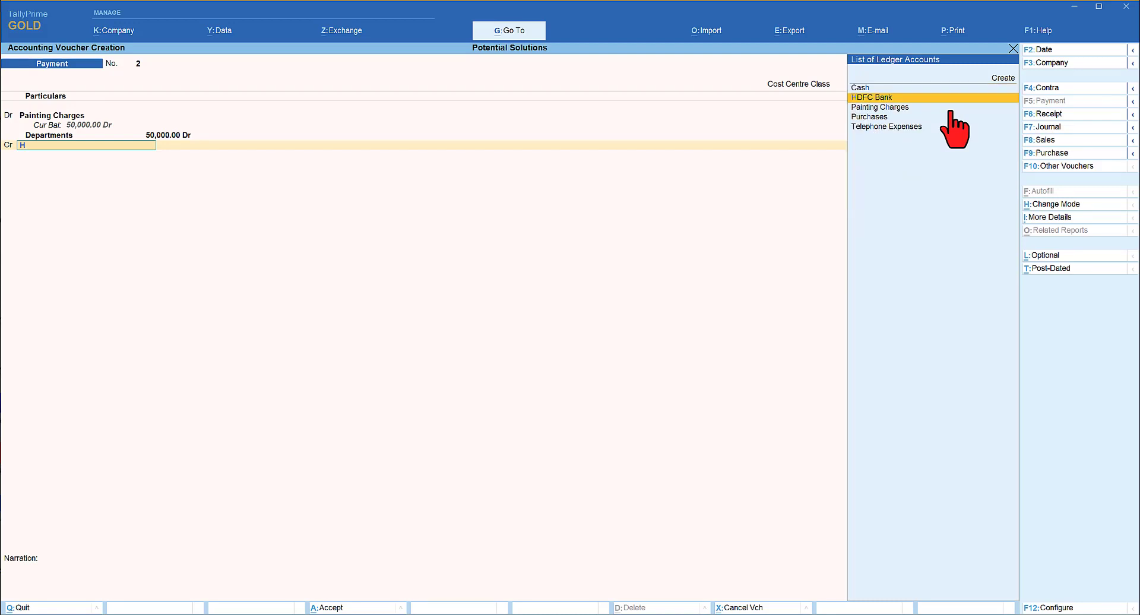
key(Return)
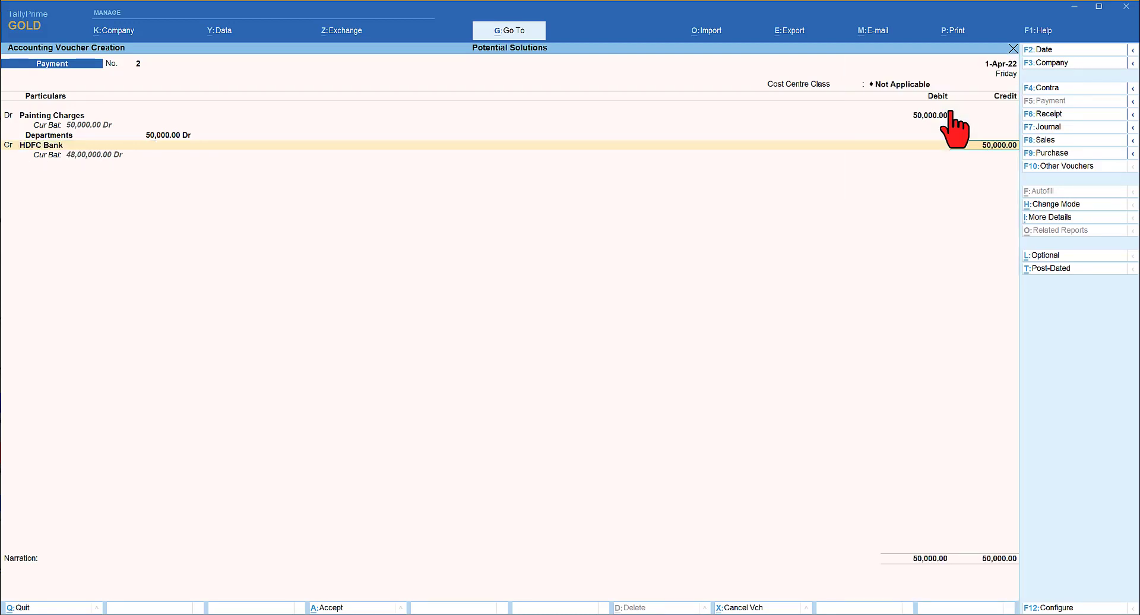
key(Return)
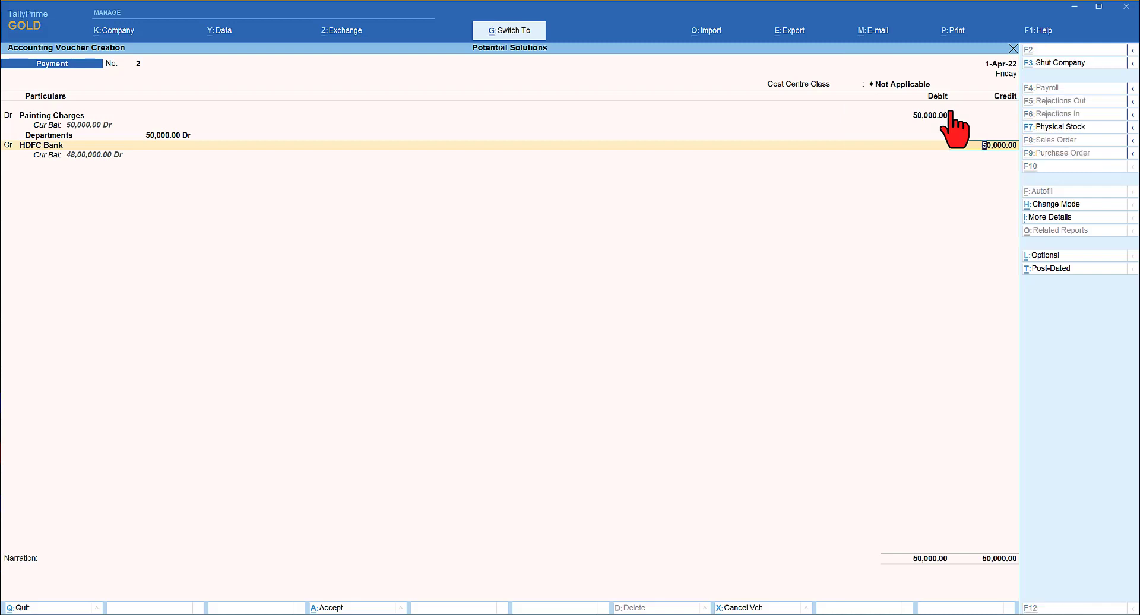
key(Return)
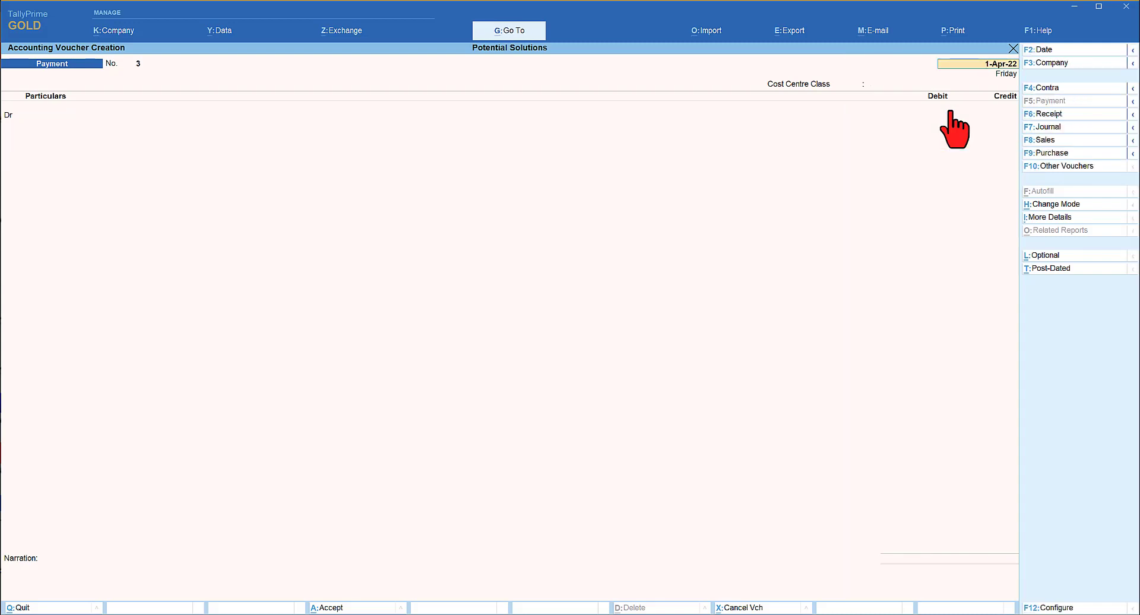
Return to the Cost Centre Summary report and check the amount on the Departments line beneath the Departments group.
key(Escape)
key(Escape)
key(y)
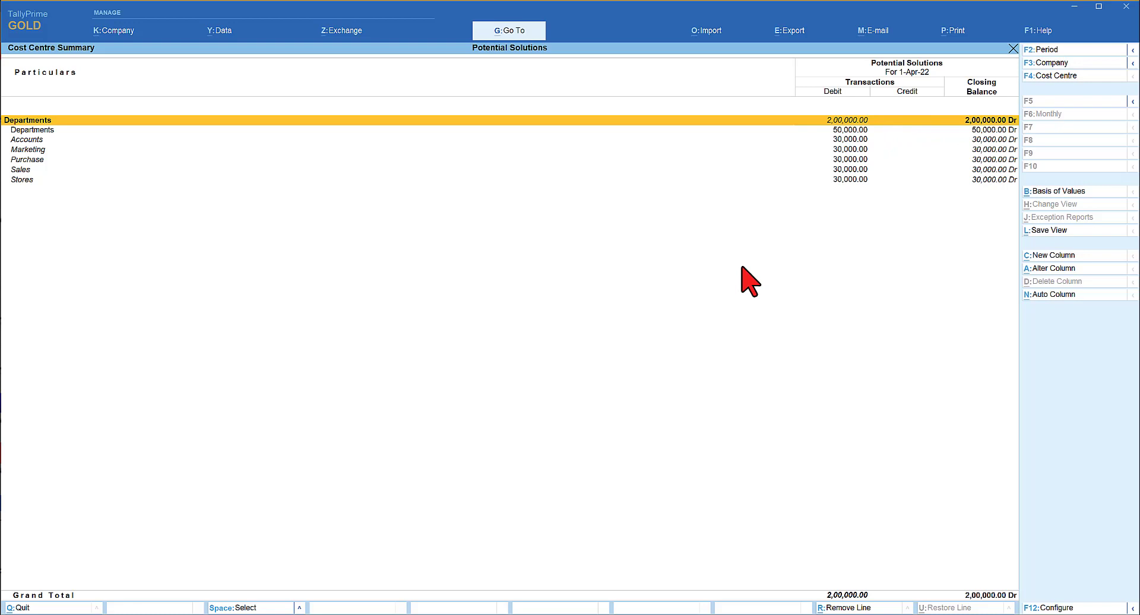
click(34, 131)
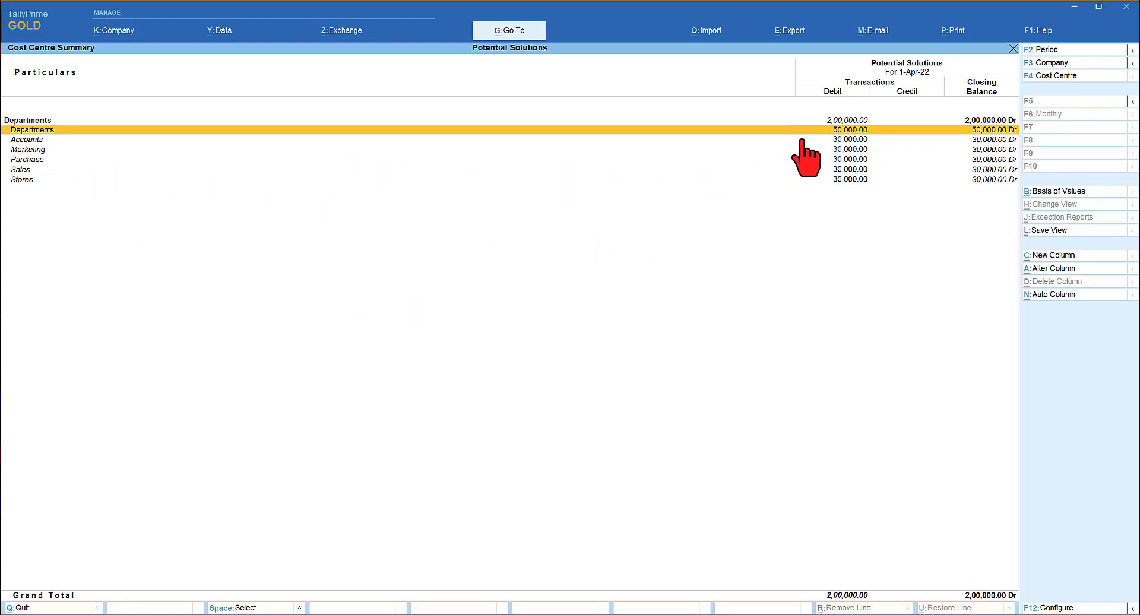